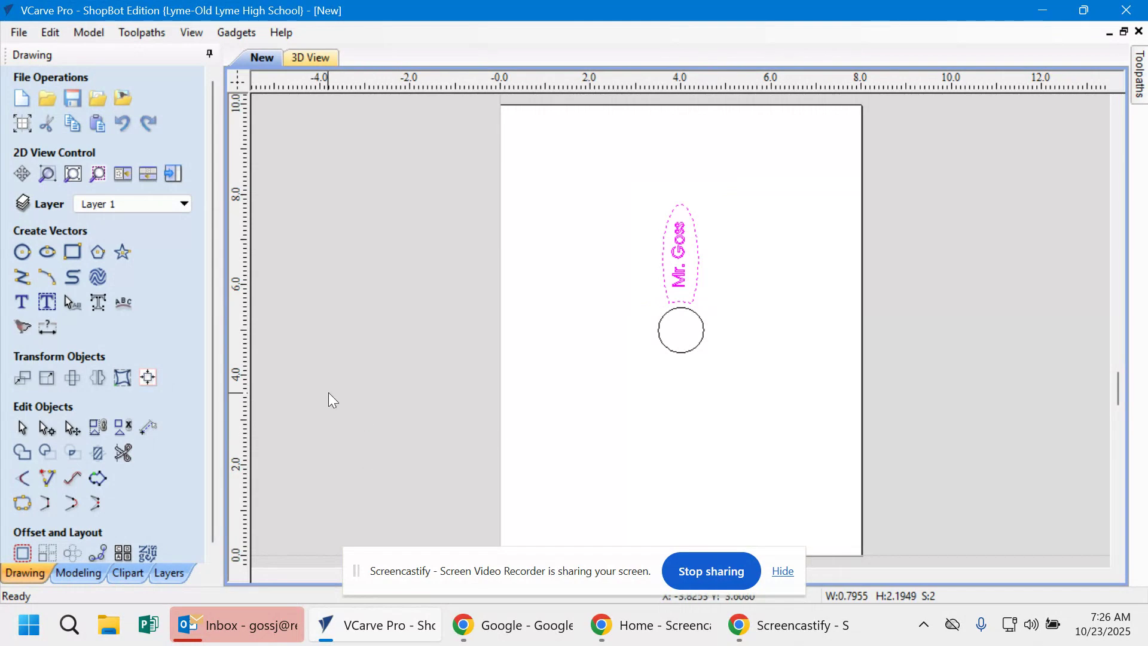
# Step: Look up the small circle's centre coordinates with Circular Copy, reopening the command with only the circle selected
pyautogui.click(70, 556)
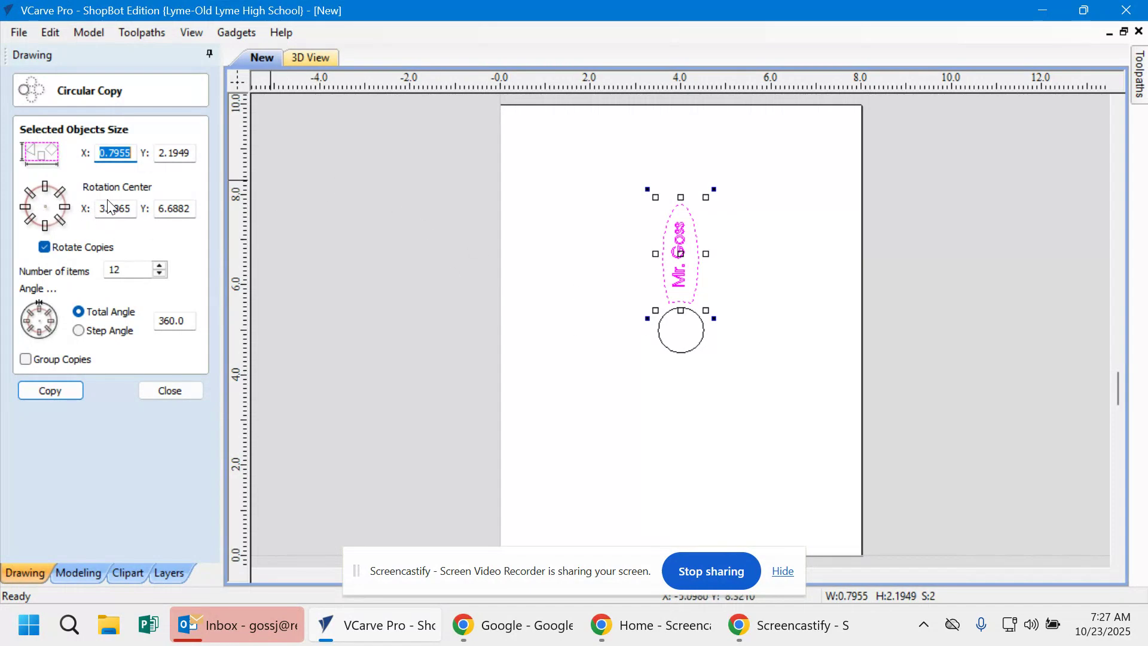
pyautogui.click(684, 345)
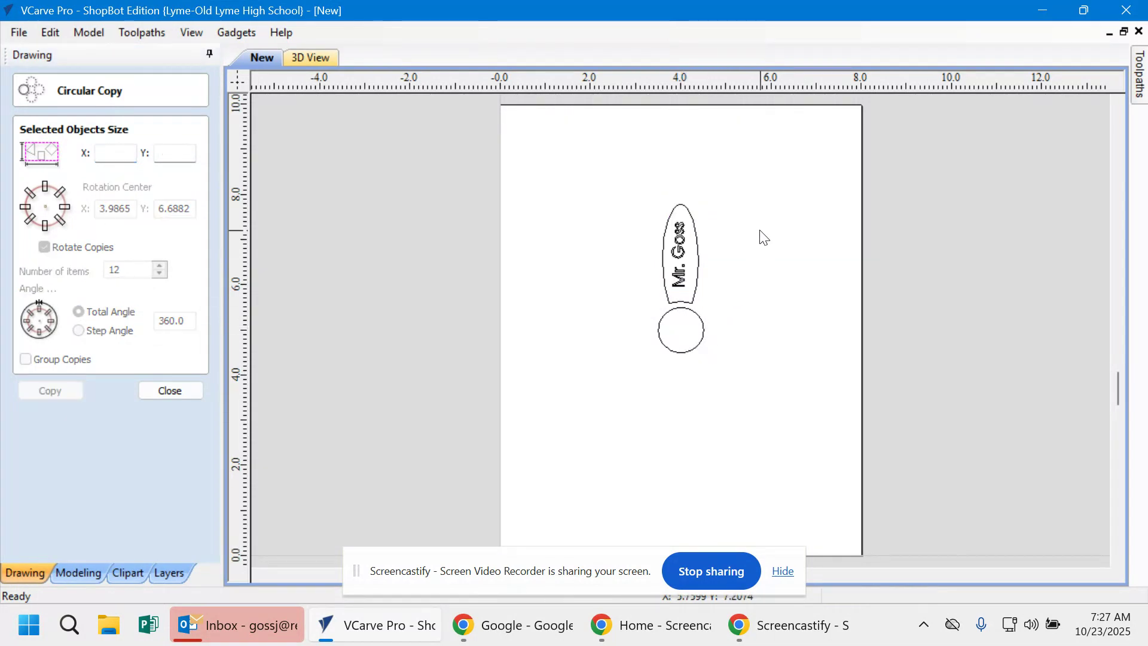
pyautogui.click(169, 391)
pyautogui.click(700, 342)
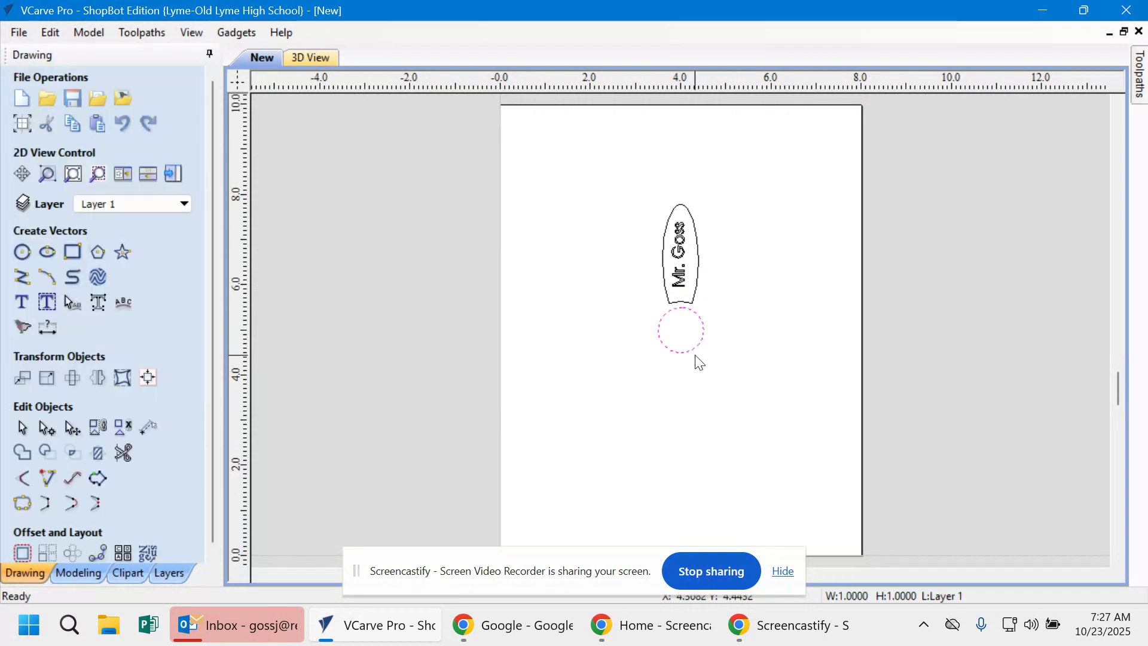
pyautogui.click(72, 553)
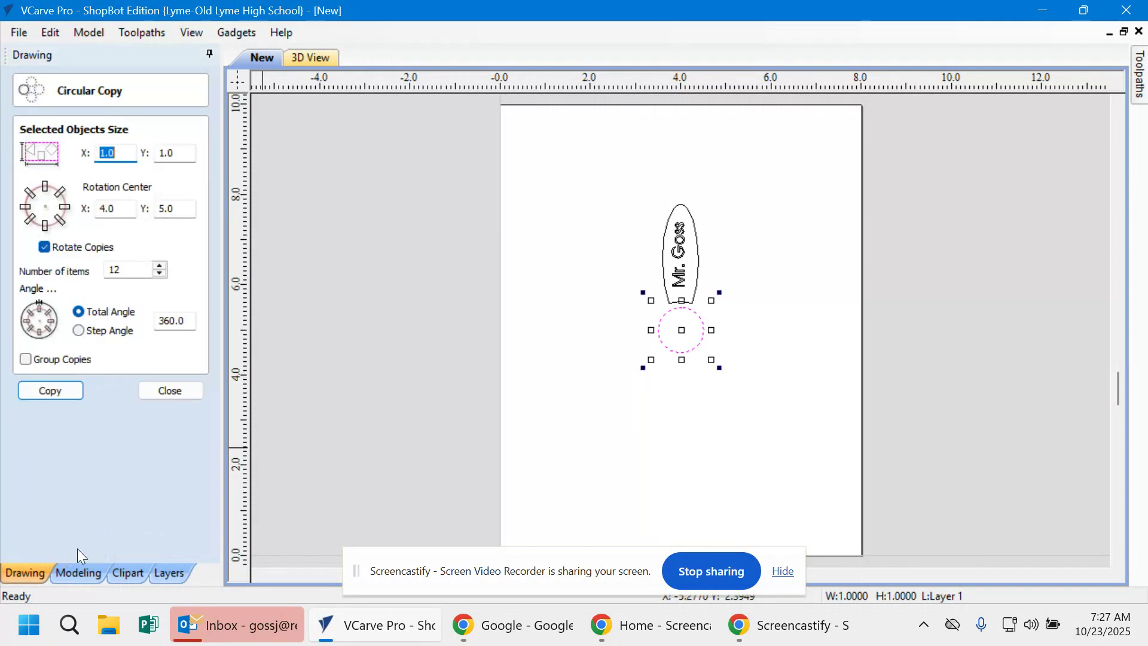
# Step: Circular-copy the petal and its name text as 12 rotated items over 360 degrees around X 4, Y 5
pyautogui.click(698, 263)
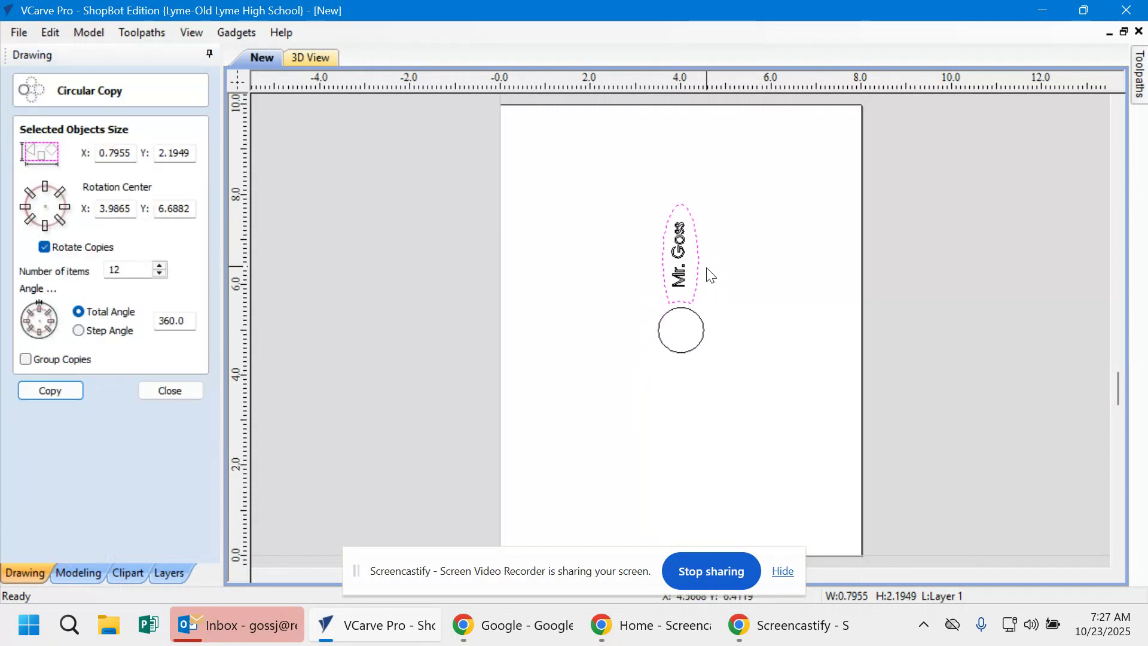
pyautogui.moveTo(603, 186); pyautogui.dragTo(739, 304)
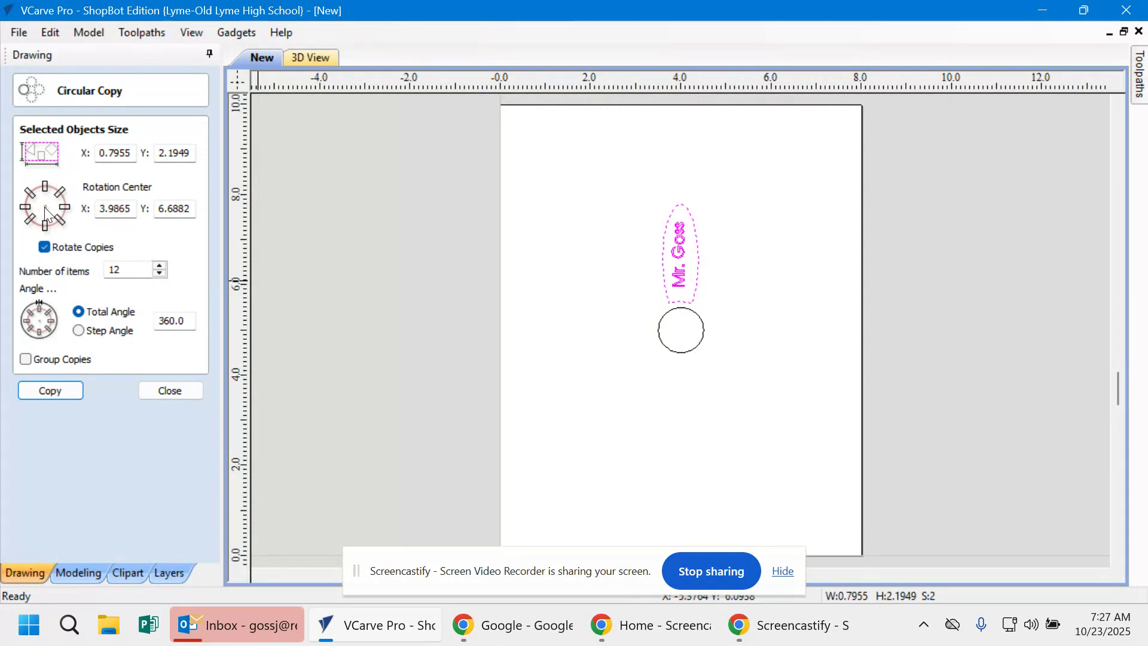
pyautogui.click(126, 210)
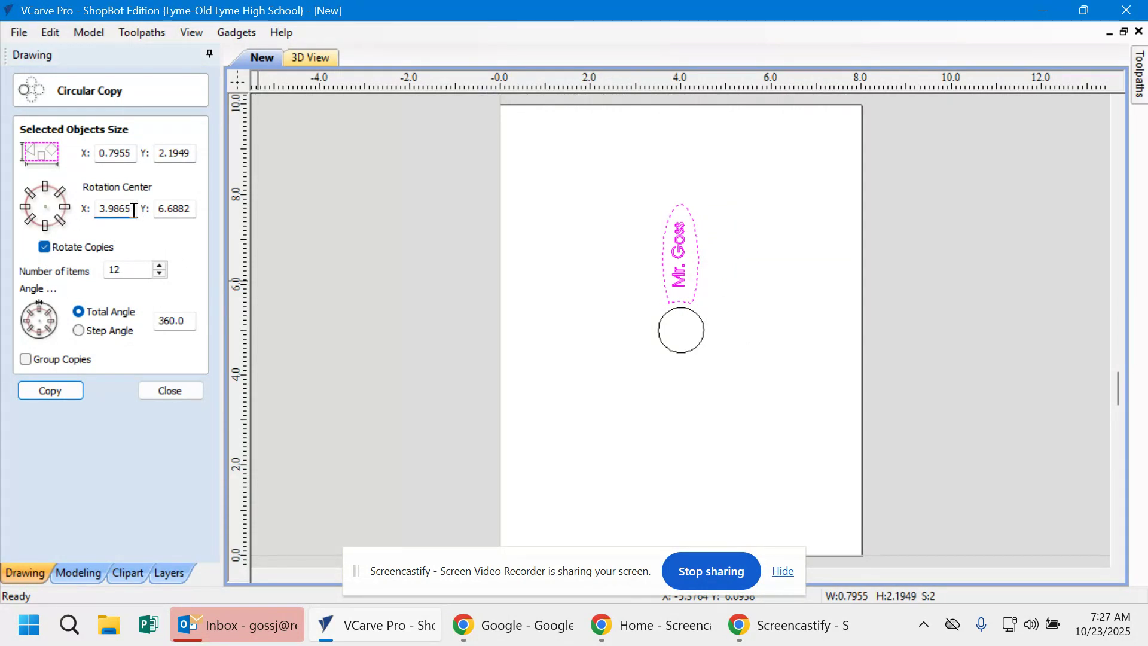
pyautogui.moveTo(121, 209); pyautogui.dragTo(88, 215)
pyautogui.write('4')
pyautogui.moveTo(192, 208); pyautogui.dragTo(126, 215)
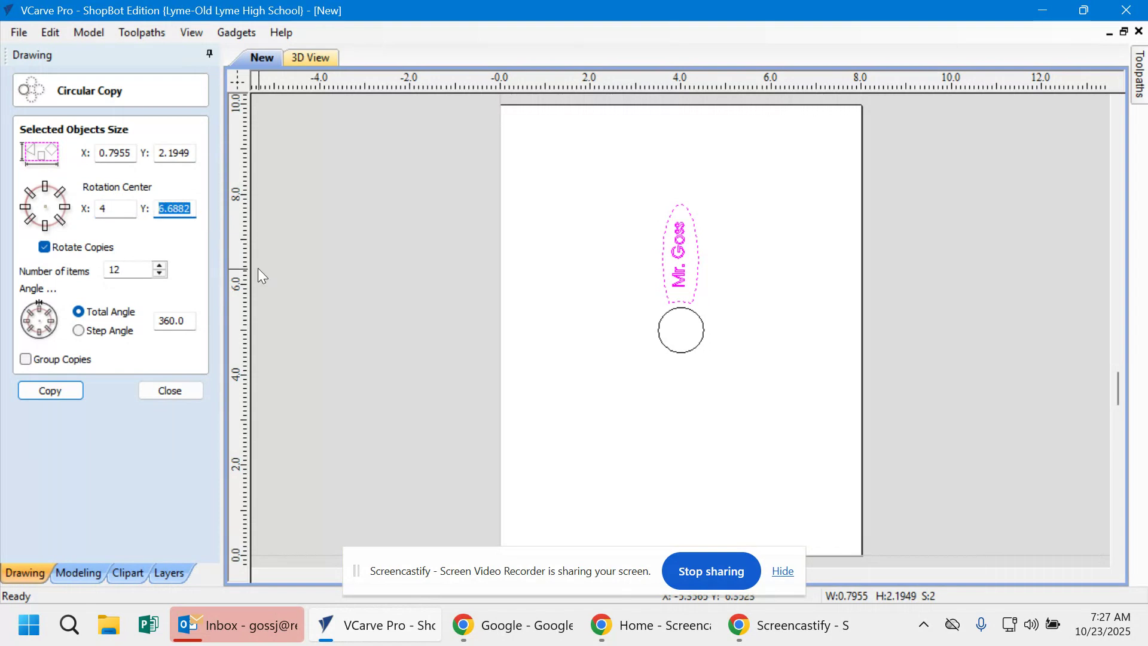
pyautogui.write('5')
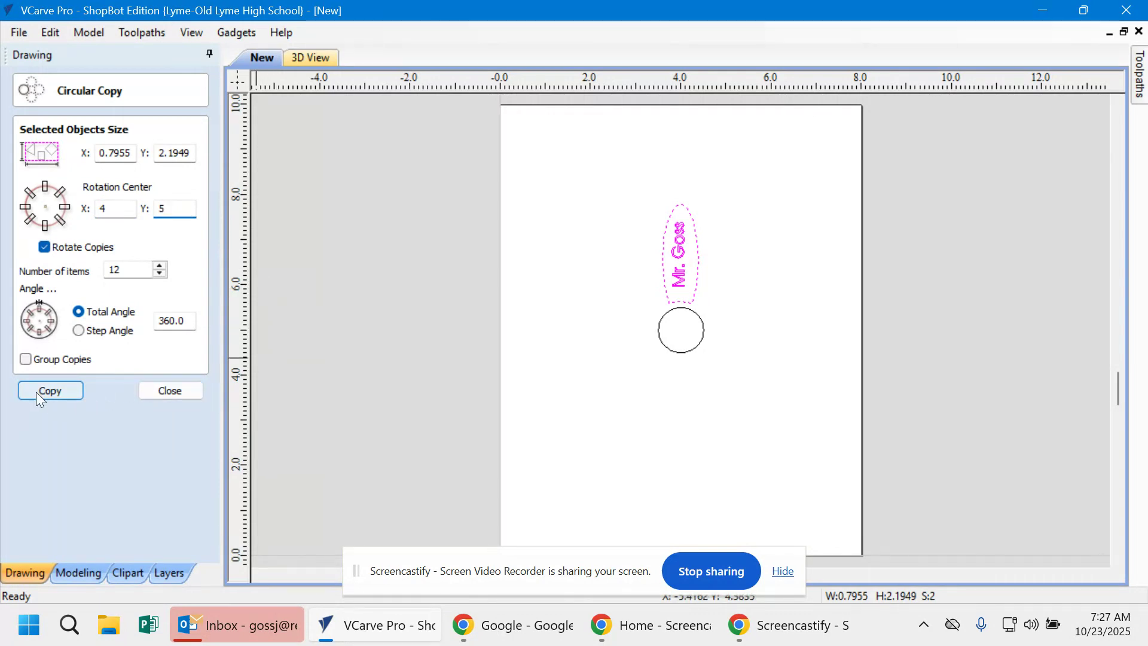
pyautogui.click(56, 394)
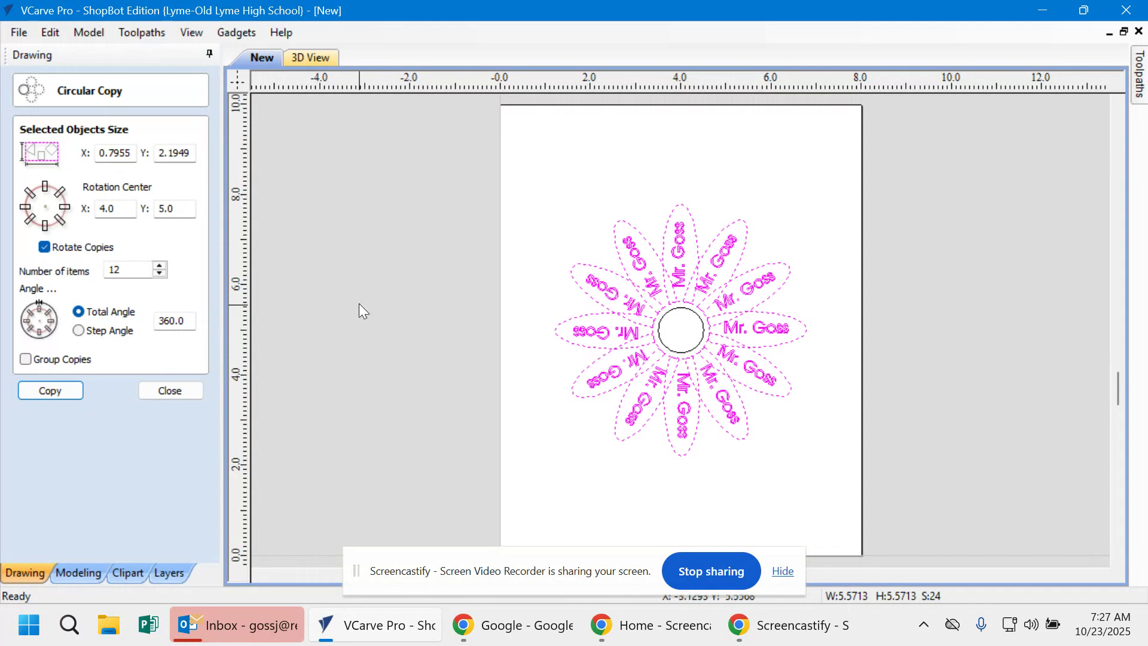
pyautogui.click(170, 391)
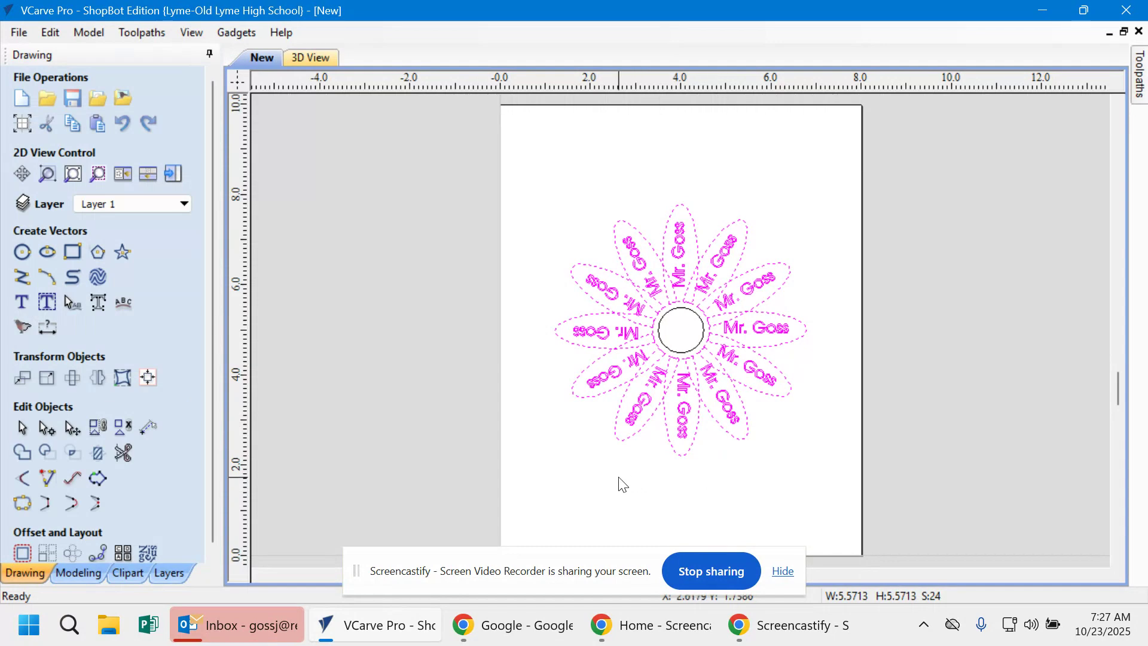
pyautogui.click(618, 485)
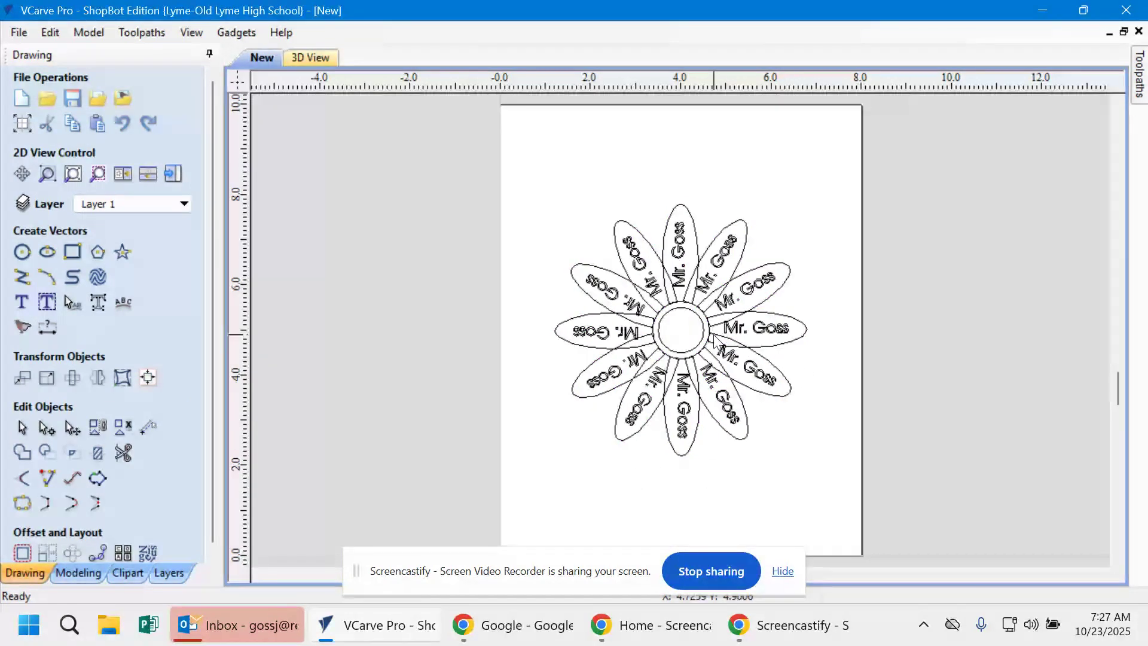
# Step: Trim away the overlapping petal outline segments around the flower with Interactive Vector Trim, leaving the petals meeting cleanly
pyautogui.scroll(3, 713, 339)
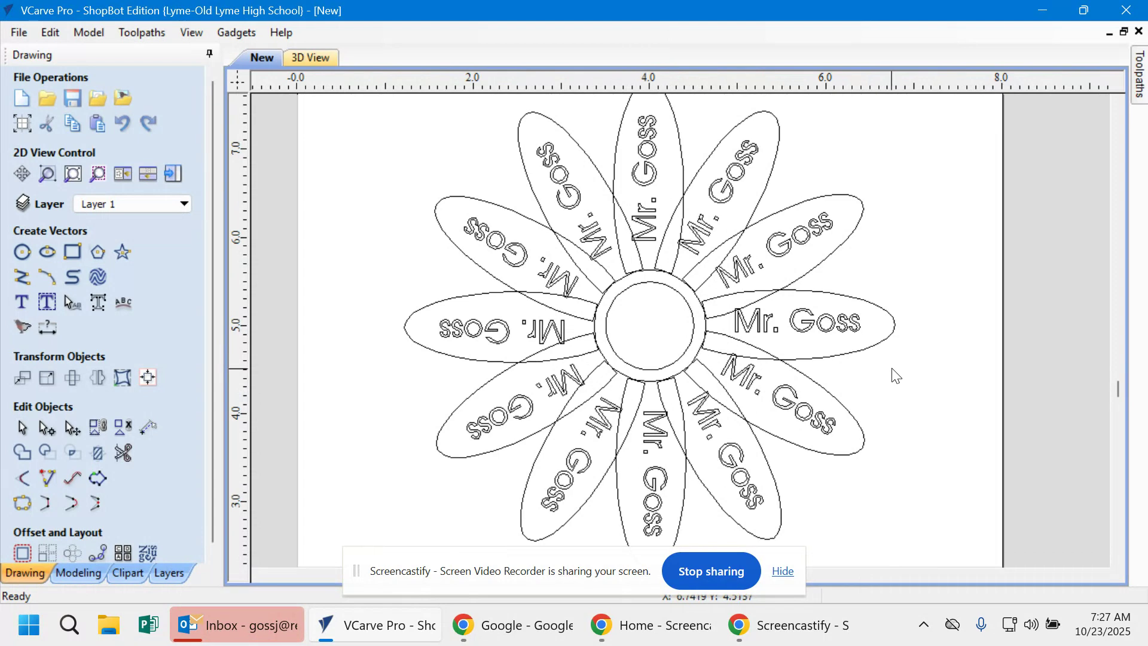
pyautogui.click(121, 456)
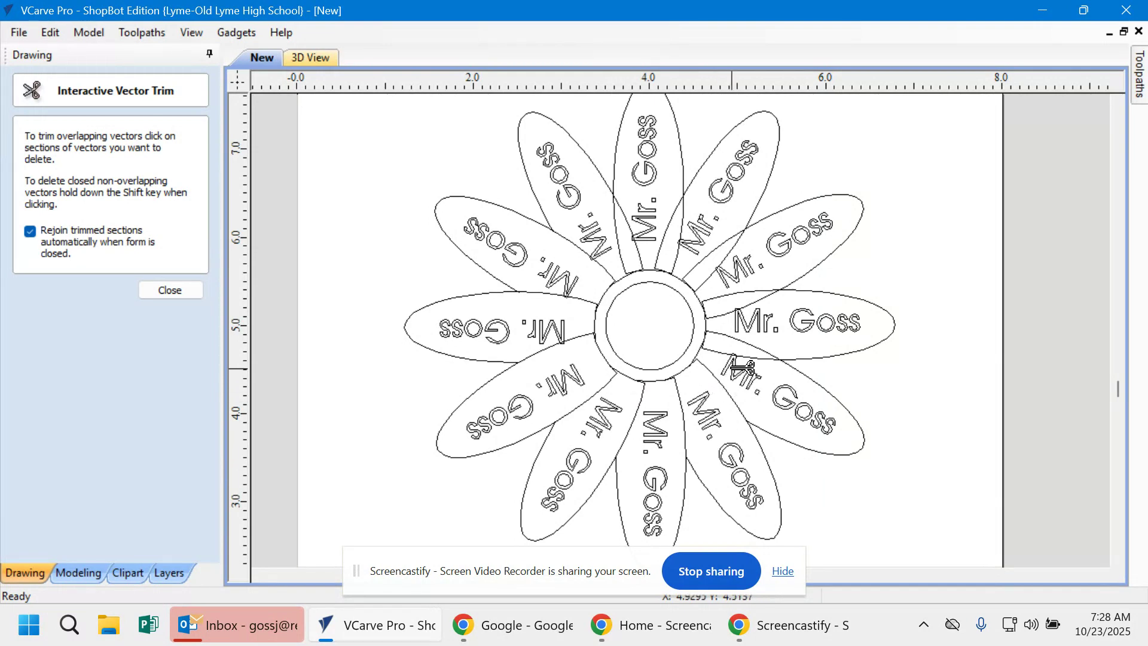
pyautogui.click(723, 355)
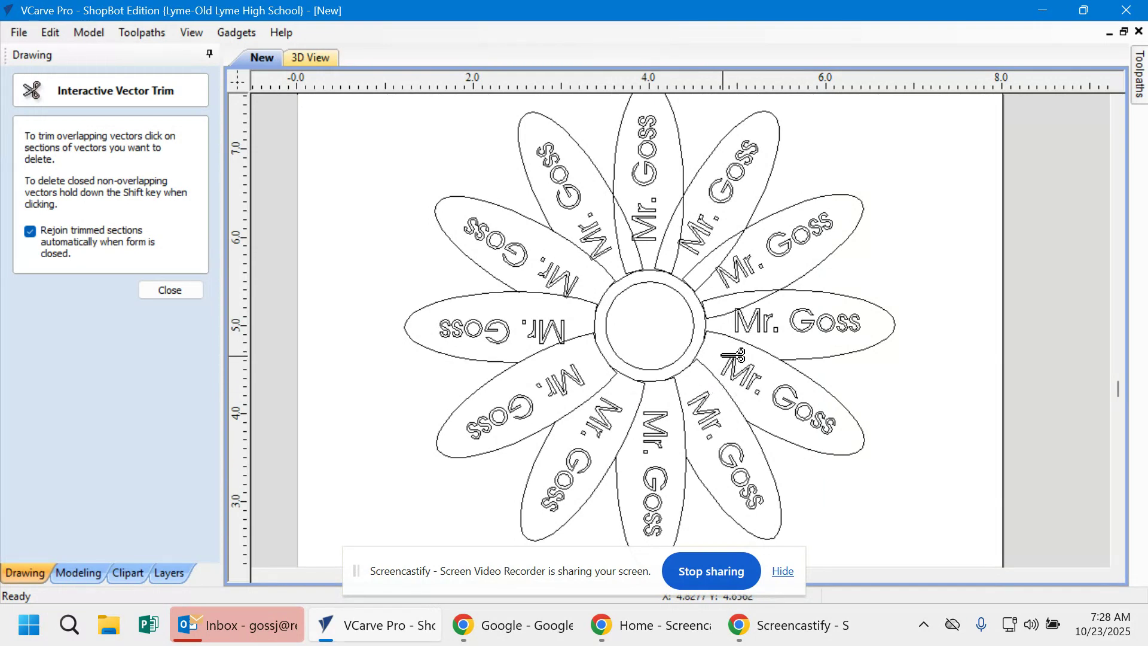
pyautogui.click(725, 314)
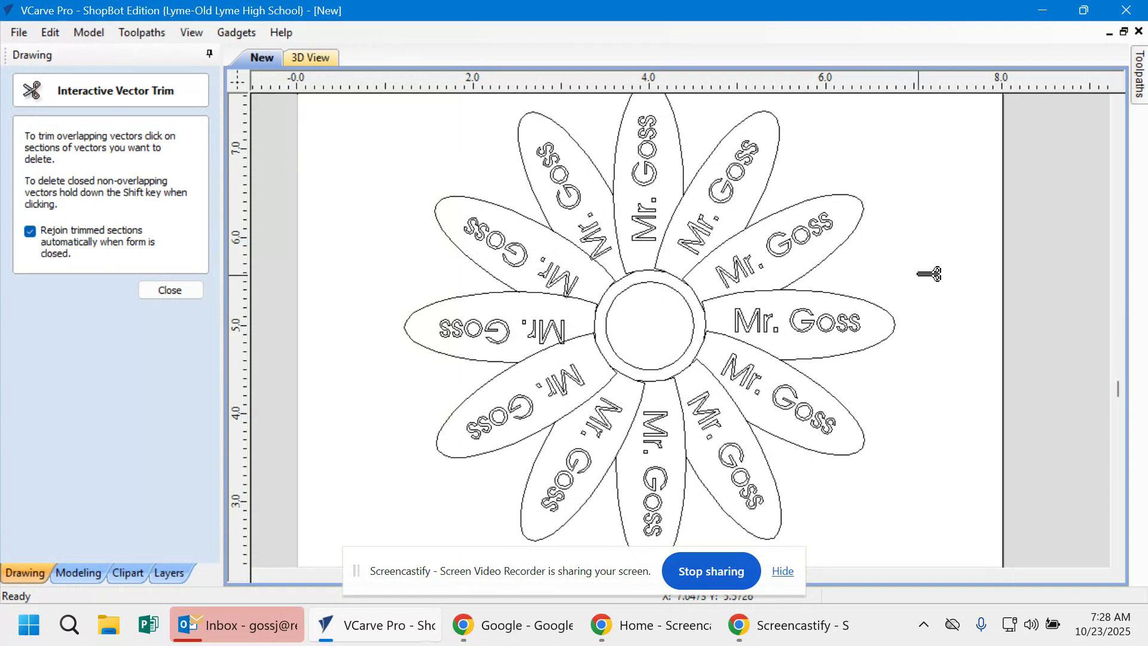
pyautogui.scroll(-1, 951, 305)
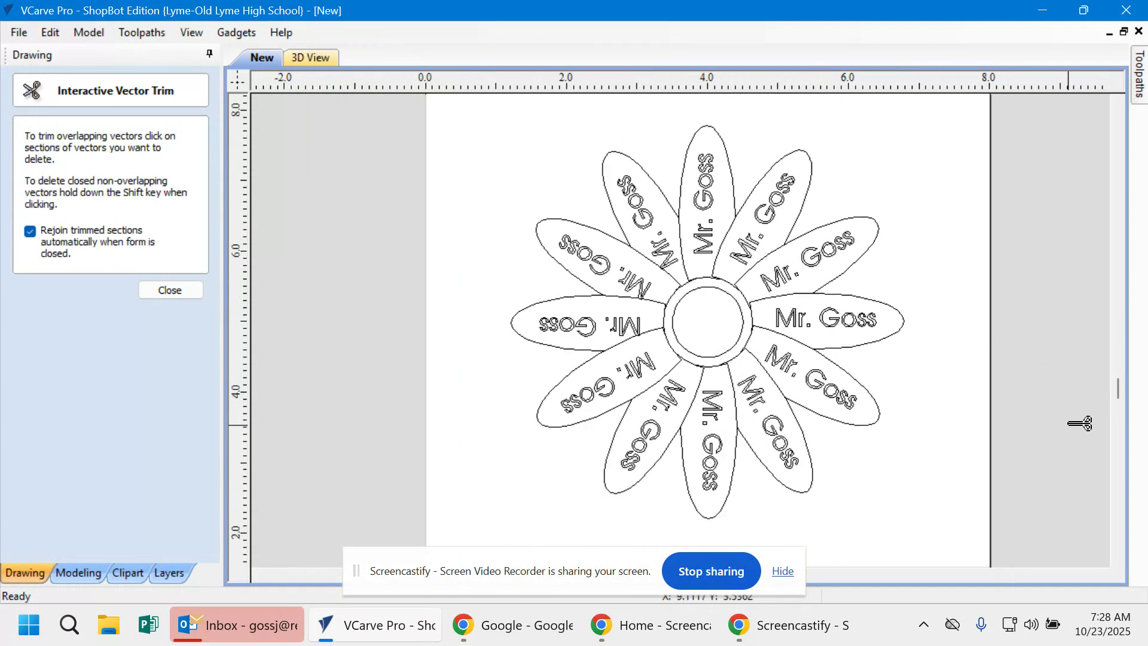
pyautogui.moveTo(1118, 394); pyautogui.dragTo(1113, 395)
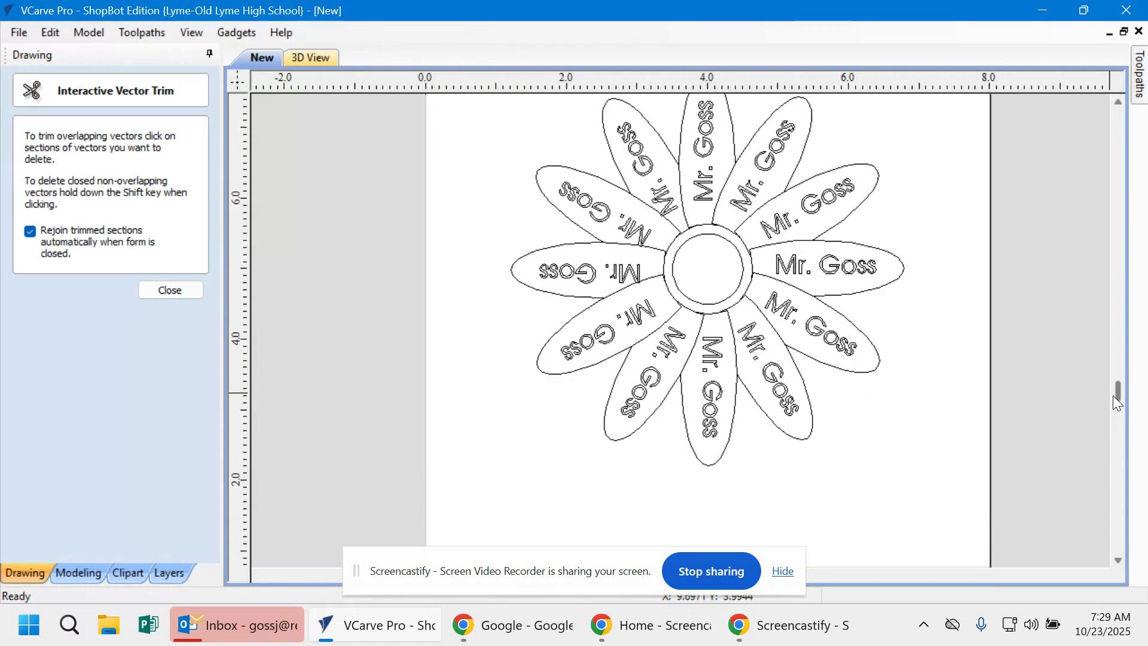
pyautogui.click(178, 292)
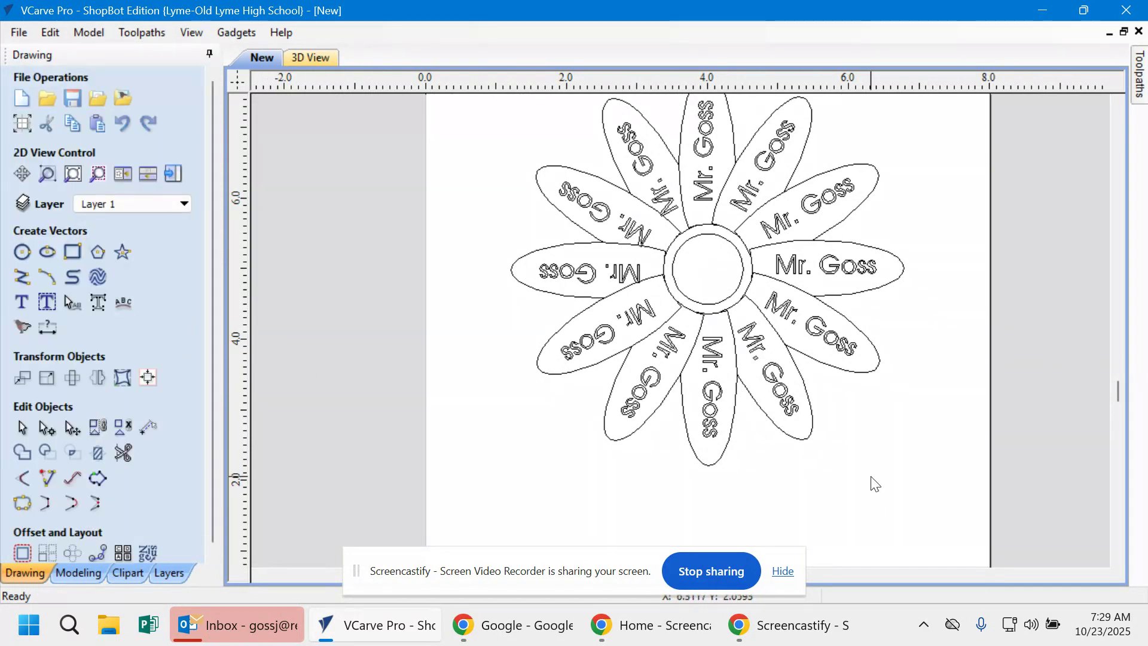
# Step: Try squashing the whole flower vertically to about 3.9 inches, undo that, and scale it proportionally to about 3.31 inches wide and high
pyautogui.scroll(-1, 873, 482)
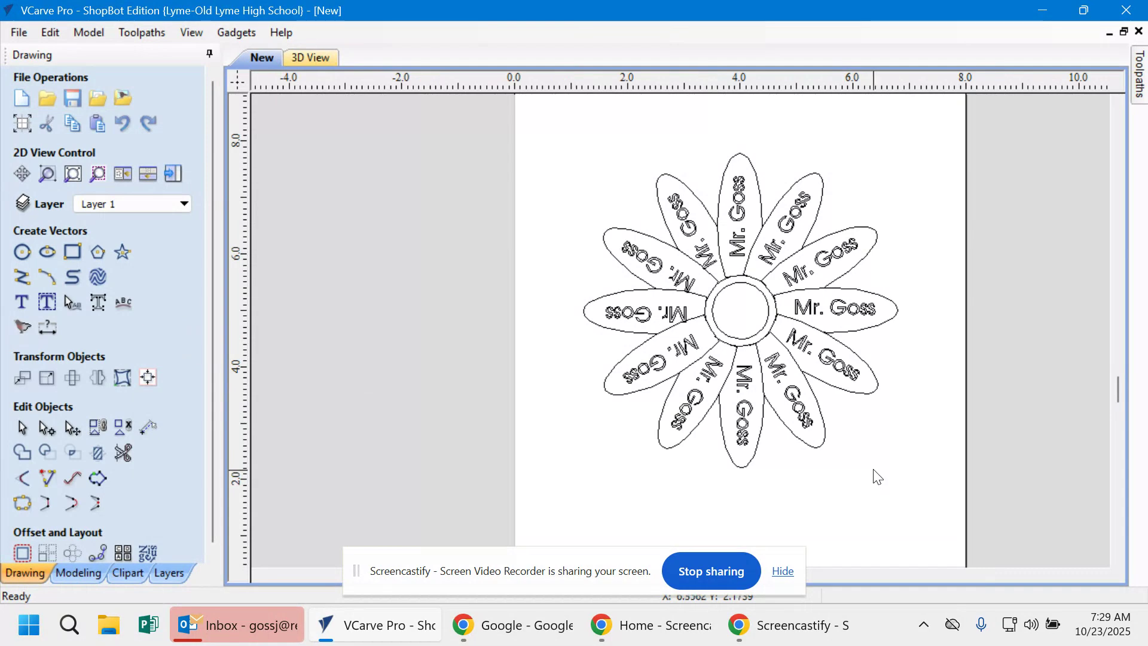
pyautogui.scroll(-1, 874, 477)
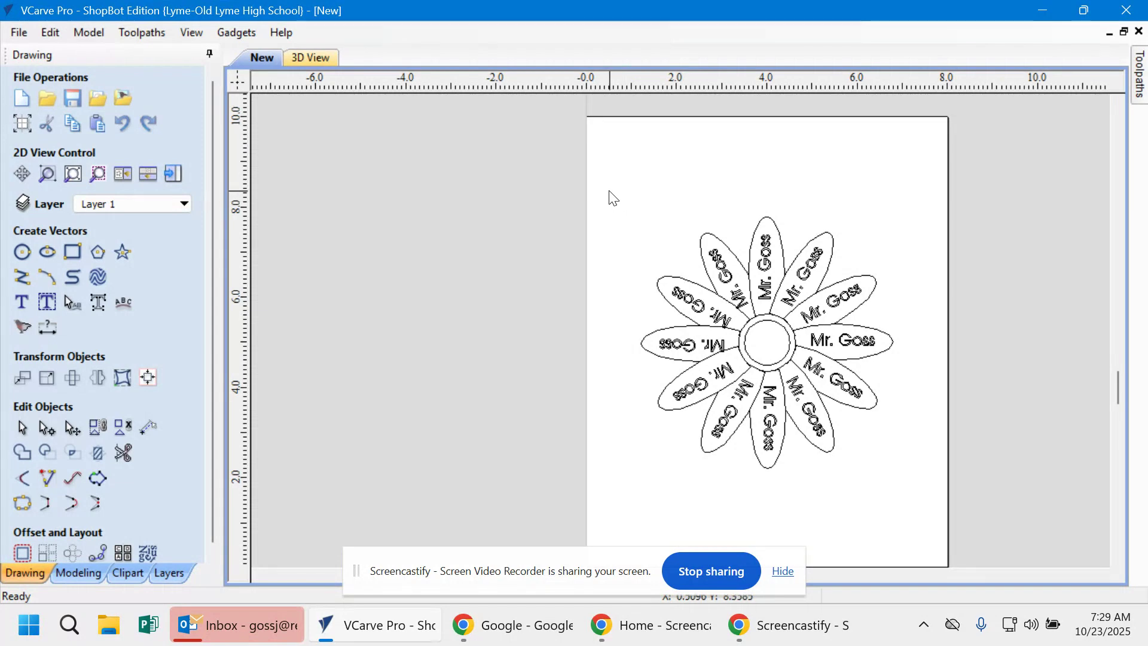
pyautogui.moveTo(610, 191)
pyautogui.mouseDown()
pyautogui.moveTo(794, 384)
pyautogui.moveTo(936, 494)
pyautogui.mouseUp()
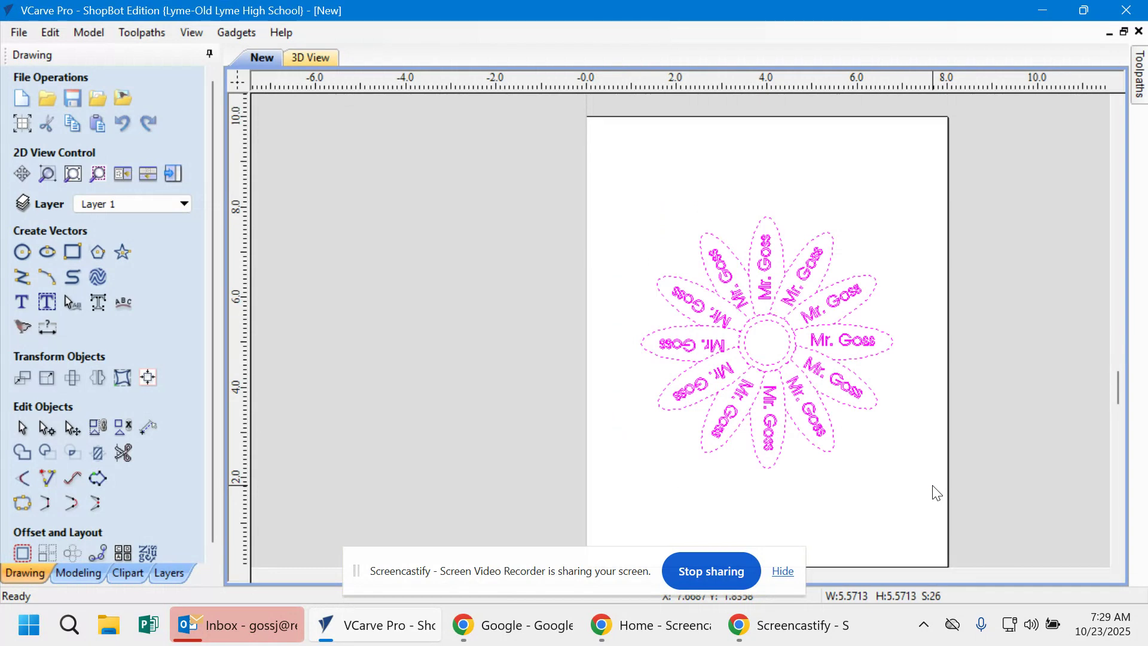
pyautogui.click(879, 291)
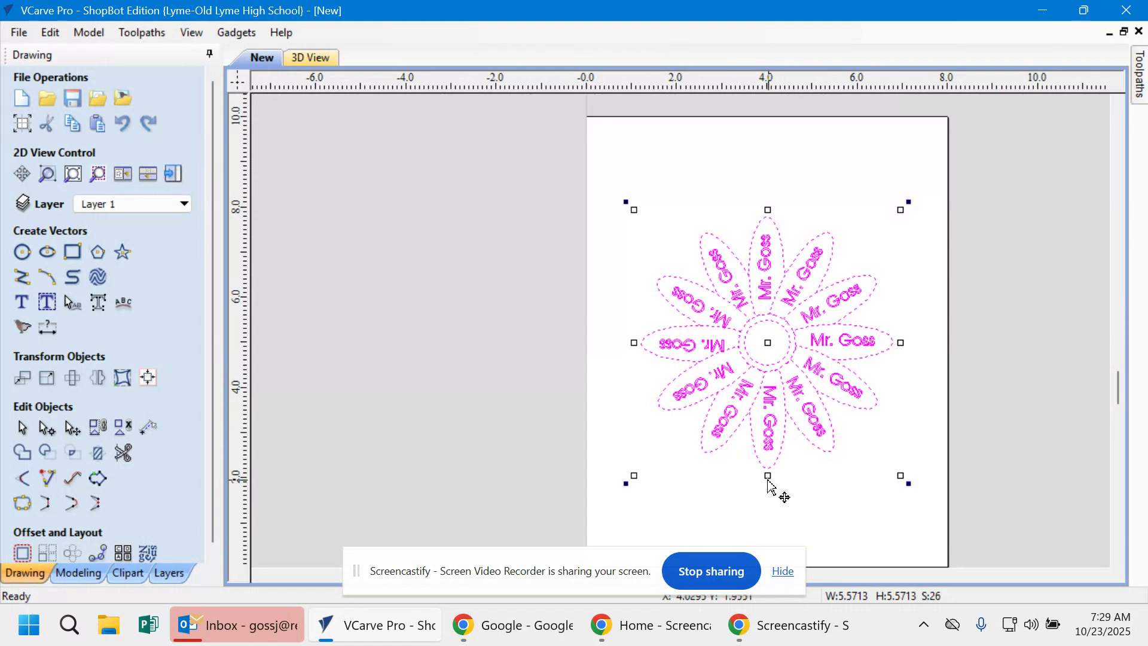
pyautogui.moveTo(777, 477); pyautogui.dragTo(765, 393)
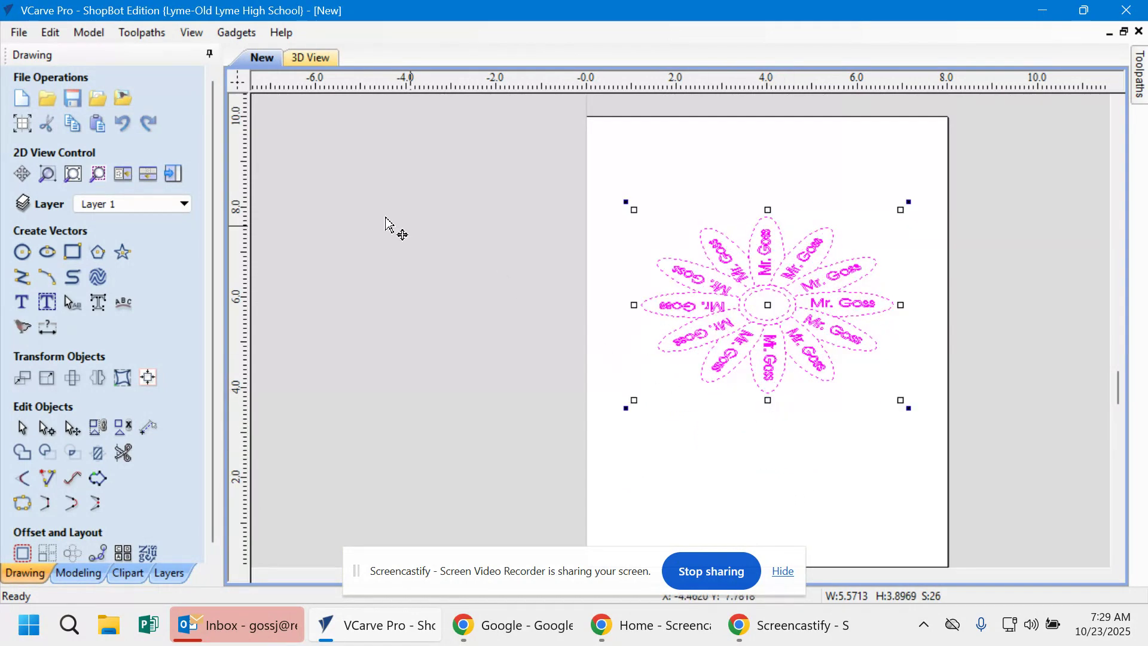
pyautogui.click(123, 123)
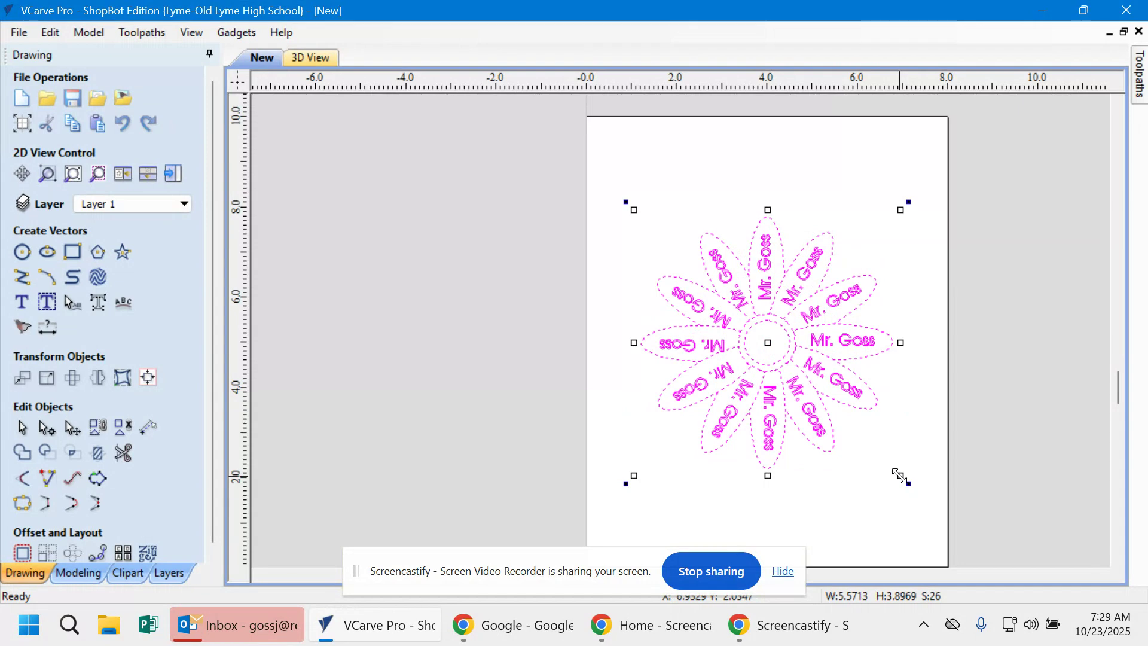
pyautogui.moveTo(900, 476); pyautogui.dragTo(801, 376)
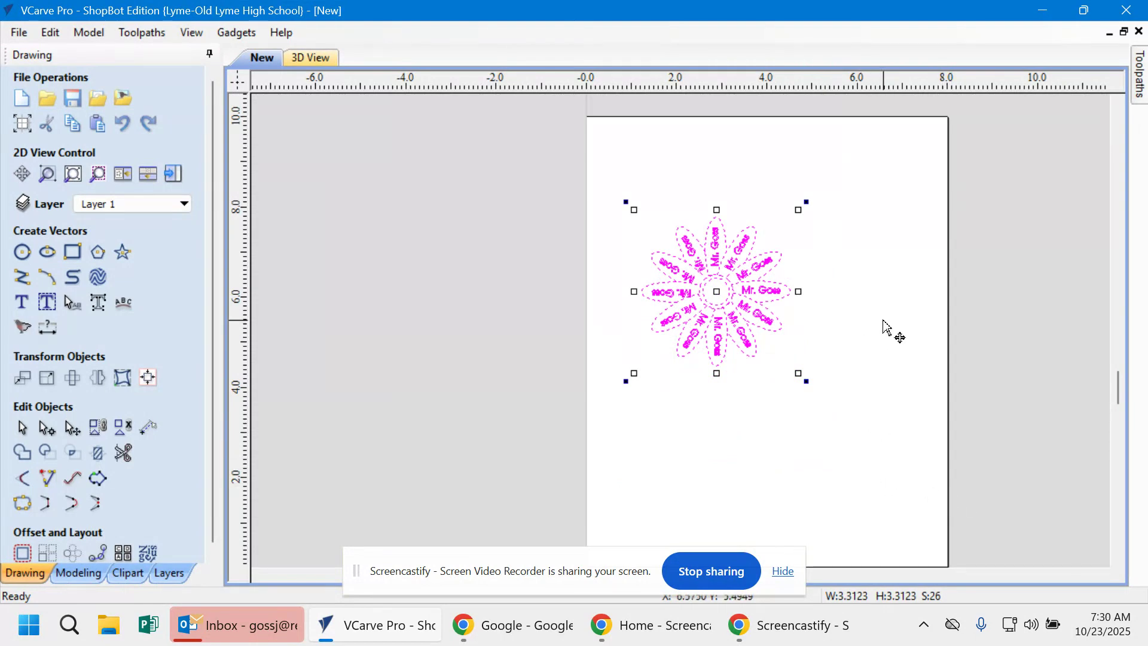
pyautogui.click(887, 338)
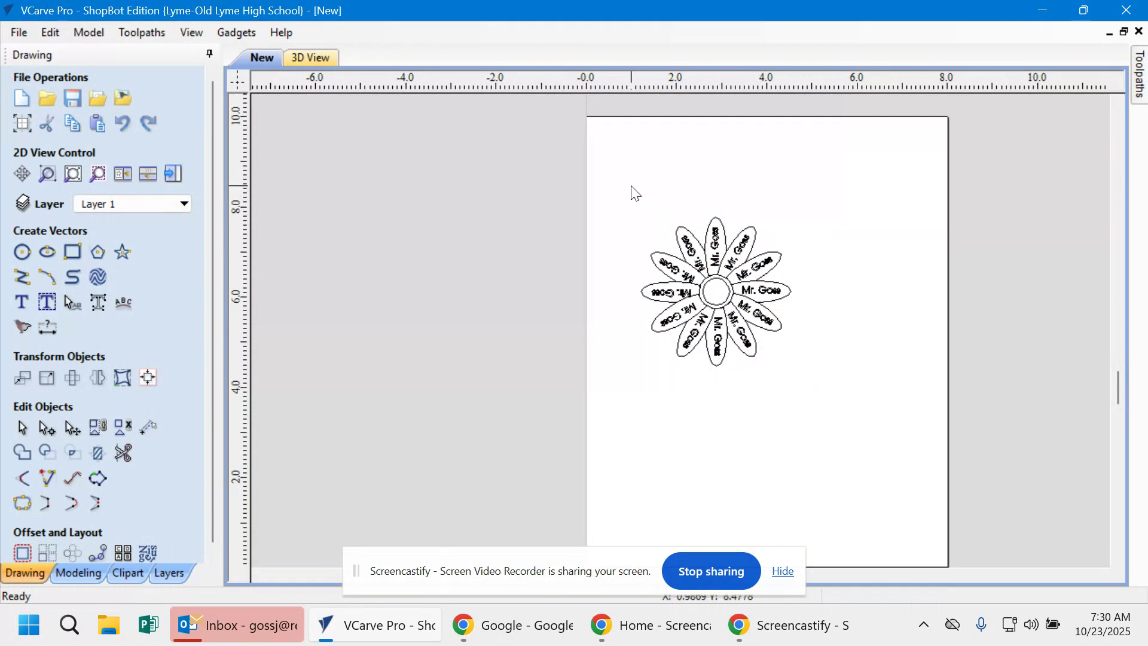
# Step: Centre the whole flower on the material both horizontally and vertically with the Alignment Tools
pyautogui.moveTo(608, 182); pyautogui.dragTo(825, 412)
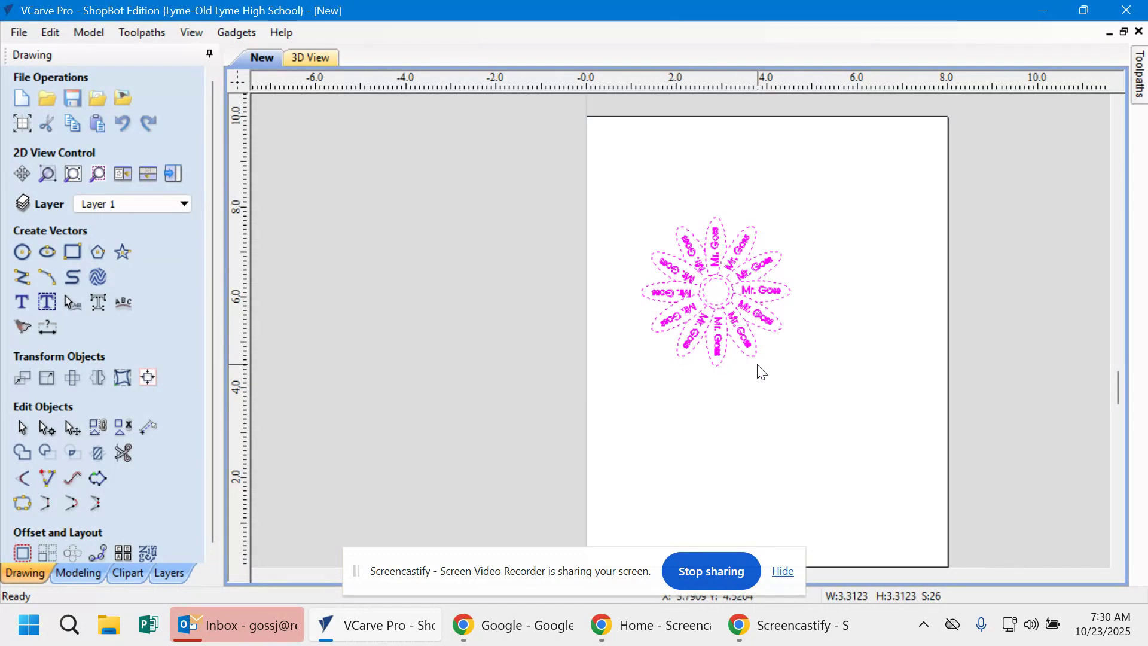
pyautogui.click(149, 378)
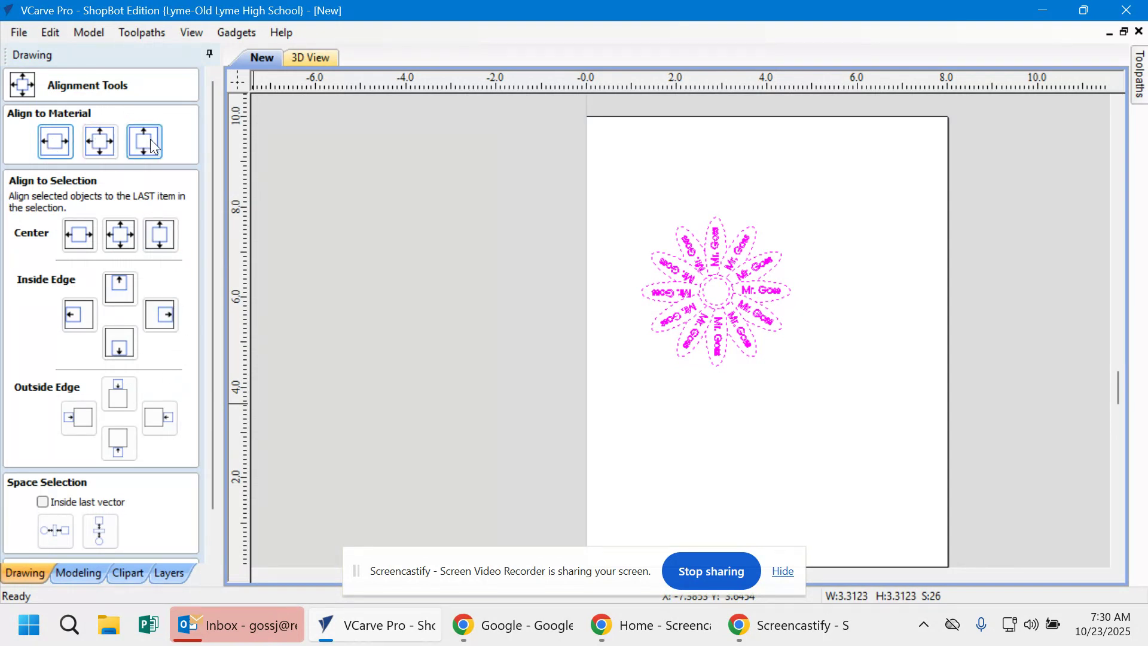
pyautogui.click(56, 143)
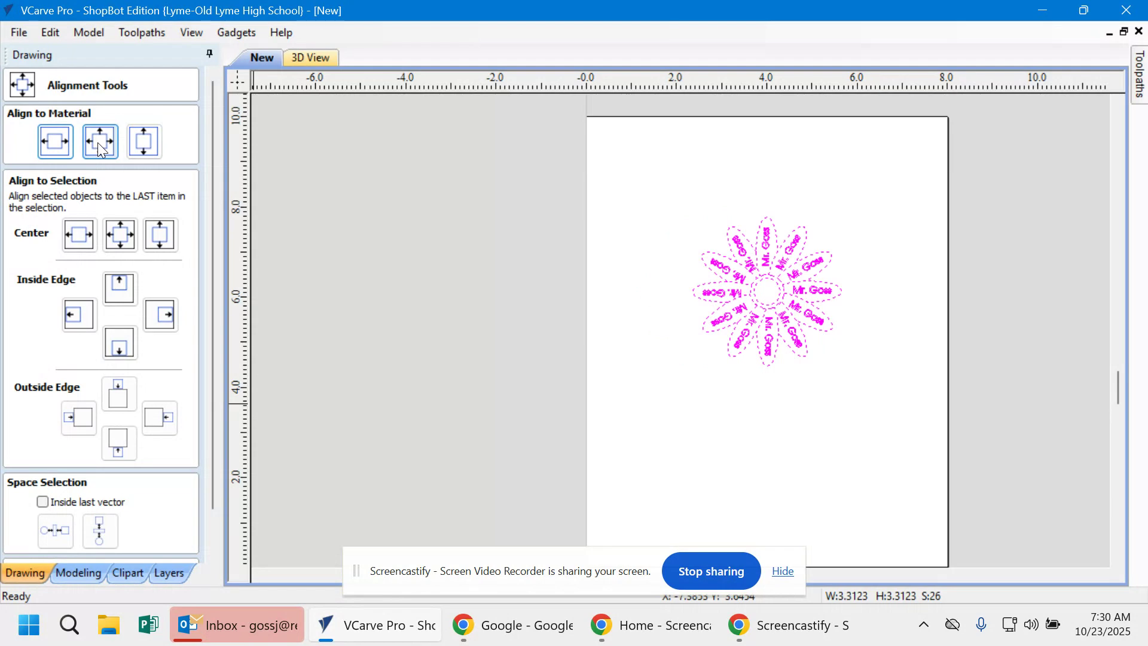
pyautogui.click(146, 150)
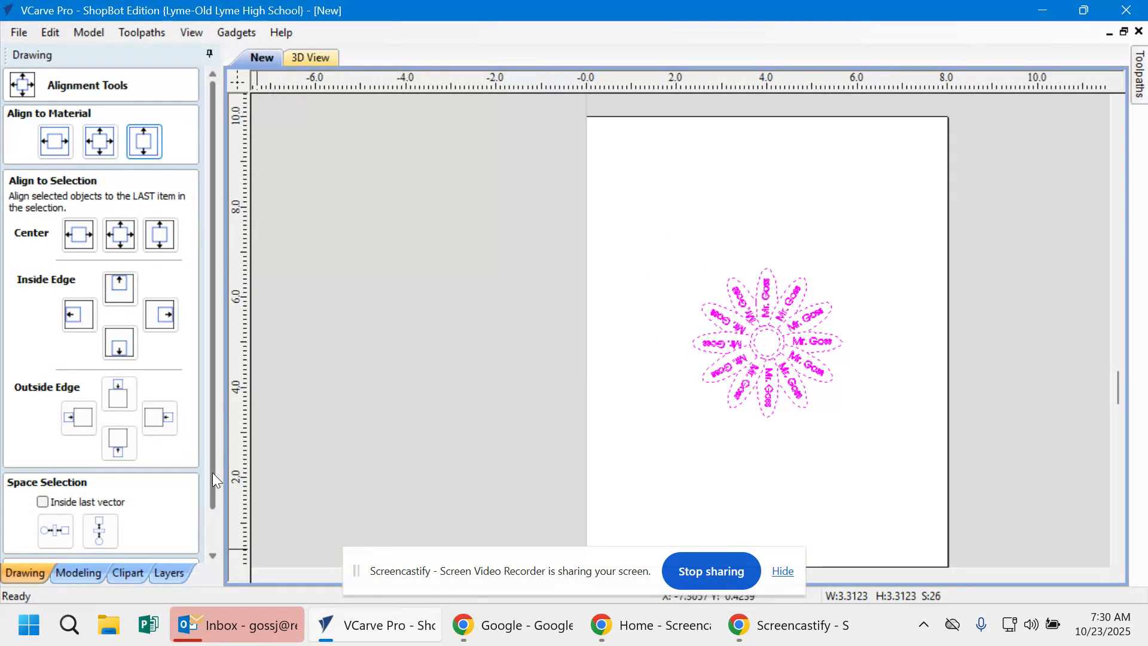
pyautogui.moveTo(213, 473); pyautogui.dragTo(211, 479)
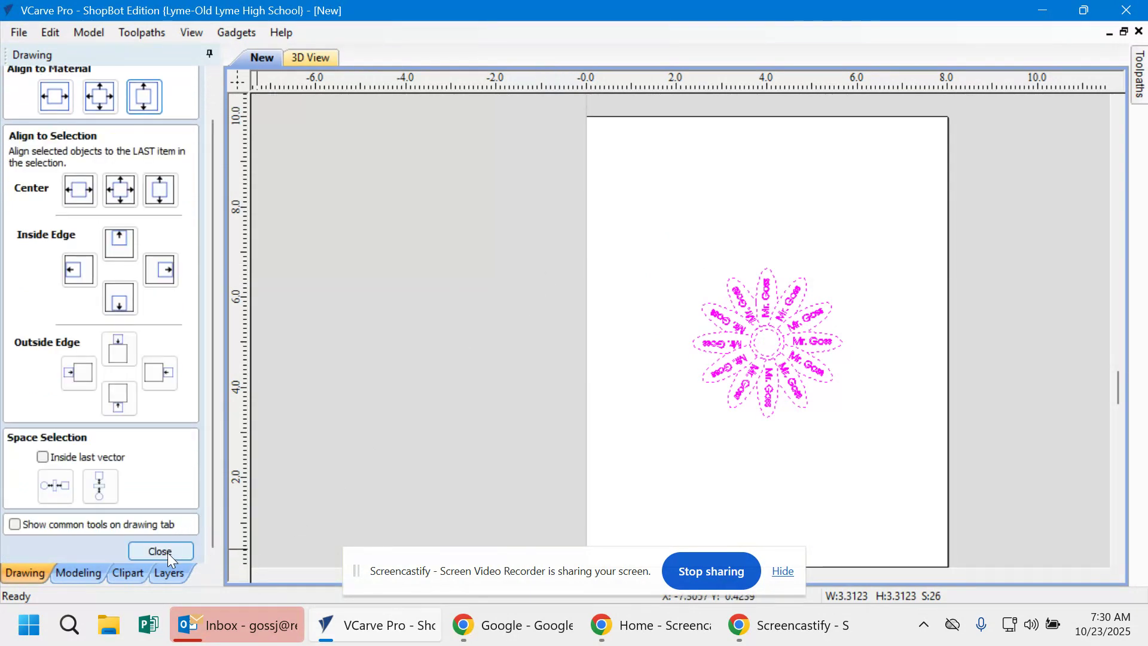
pyautogui.click(166, 550)
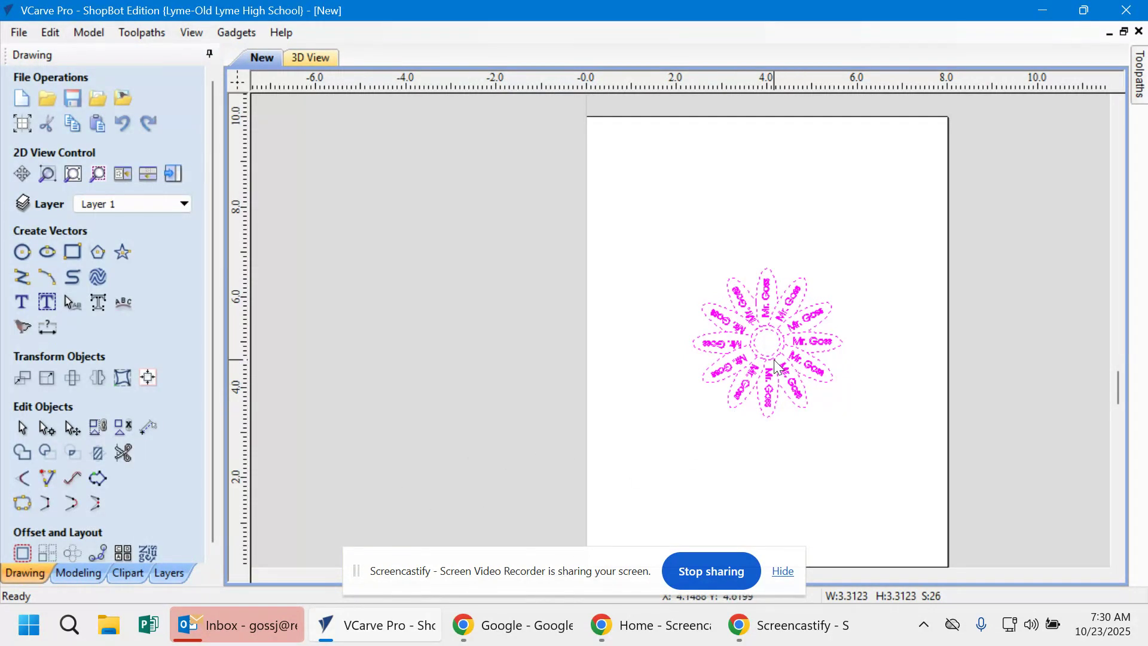
# Step: Create a square-cornered rectangle 0.5 inches wide and 6 inches high, anchored by its centre at X 4, Y 5
pyautogui.click(783, 572)
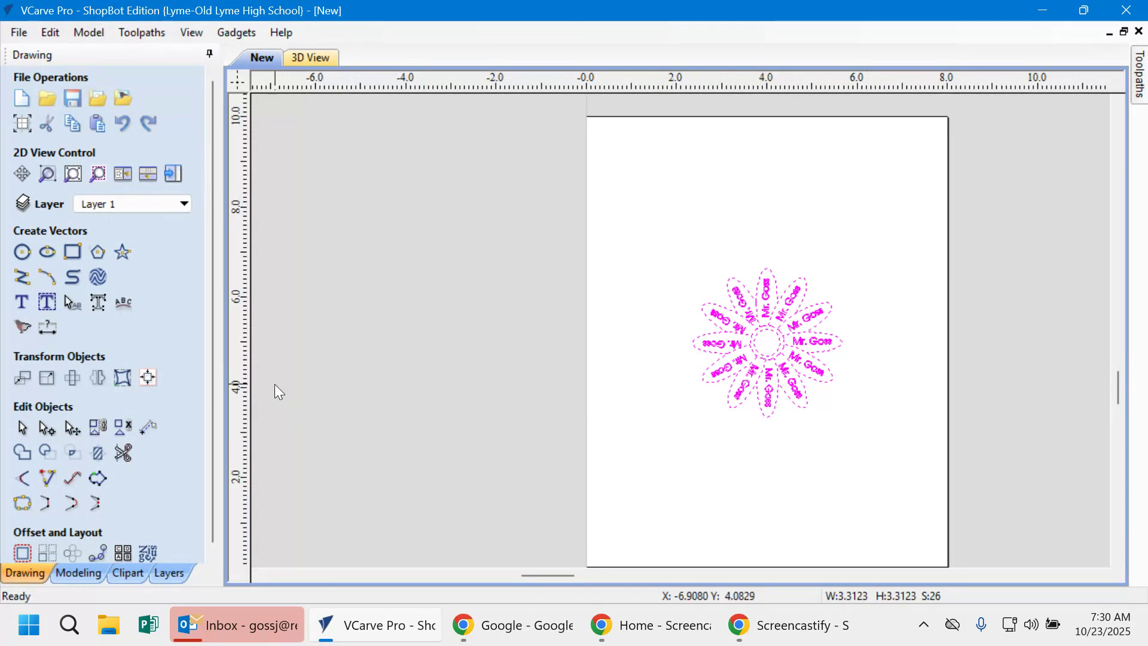
pyautogui.click(74, 253)
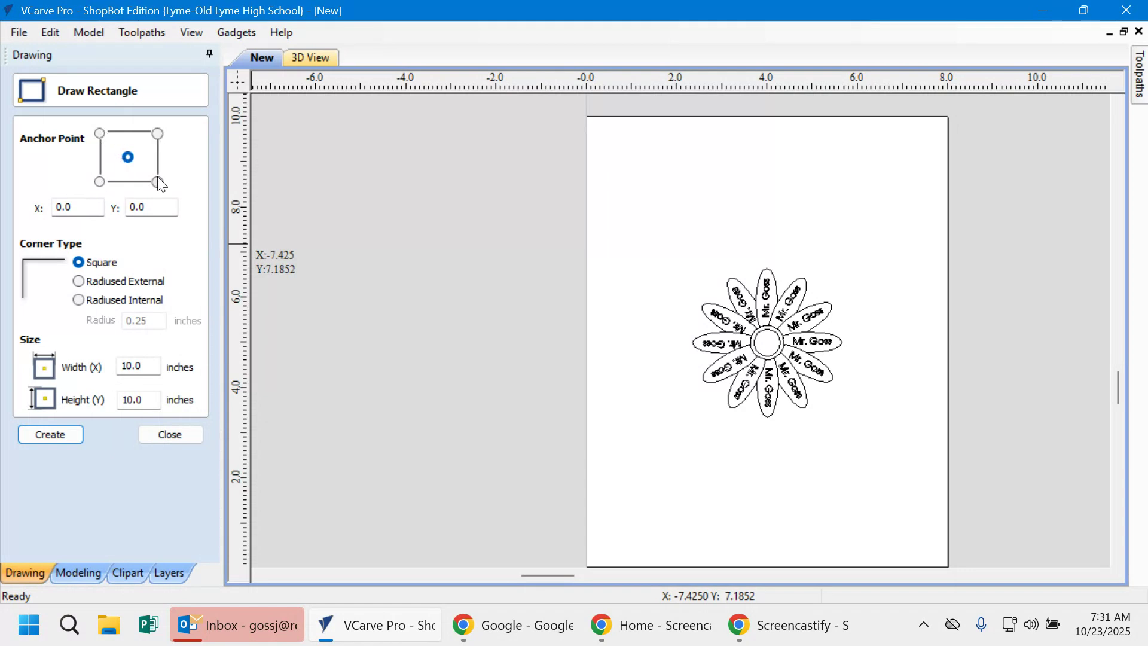
pyautogui.doubleClick(85, 205)
pyautogui.write('4')
pyautogui.doubleClick(147, 206)
pyautogui.write('5')
pyautogui.moveTo(152, 368); pyautogui.dragTo(104, 367)
pyautogui.write('6')
pyautogui.moveTo(140, 365); pyautogui.dragTo(118, 365)
pyautogui.press('BackSpace')
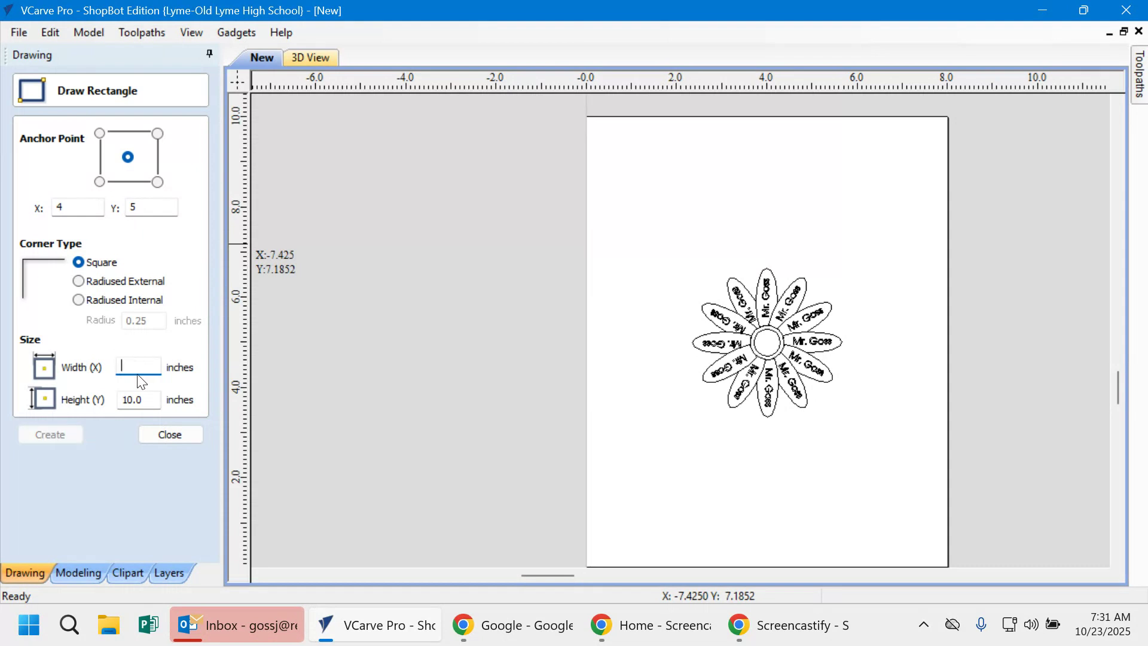
pyautogui.write('.5')
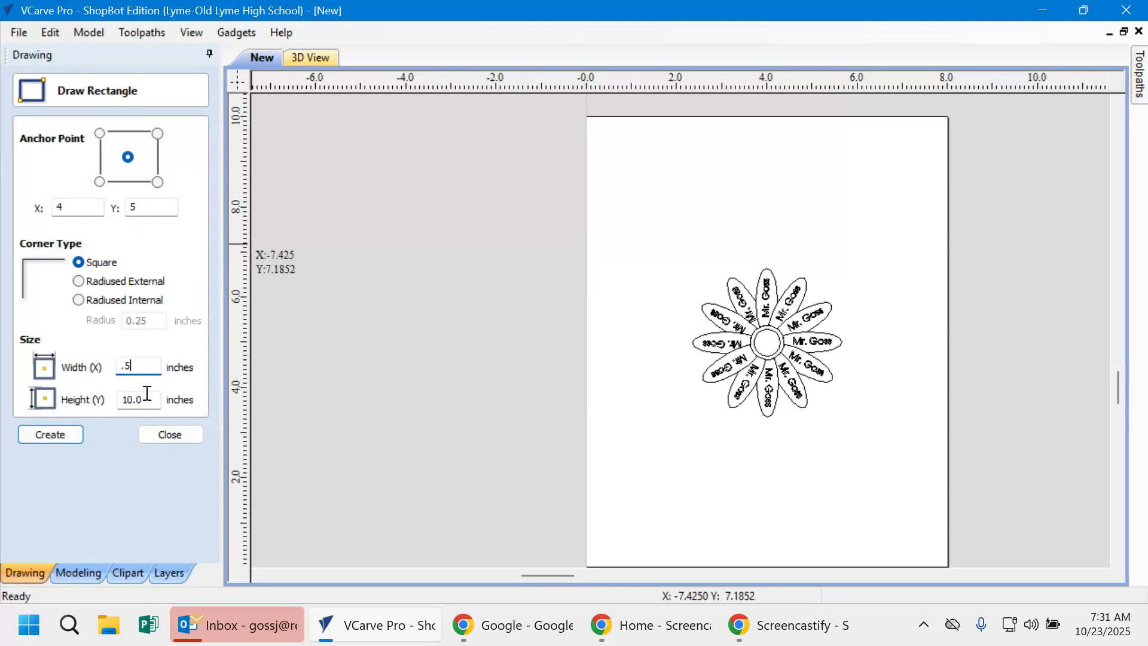
pyautogui.moveTo(153, 399); pyautogui.dragTo(111, 401)
pyautogui.write('6')
pyautogui.click(62, 435)
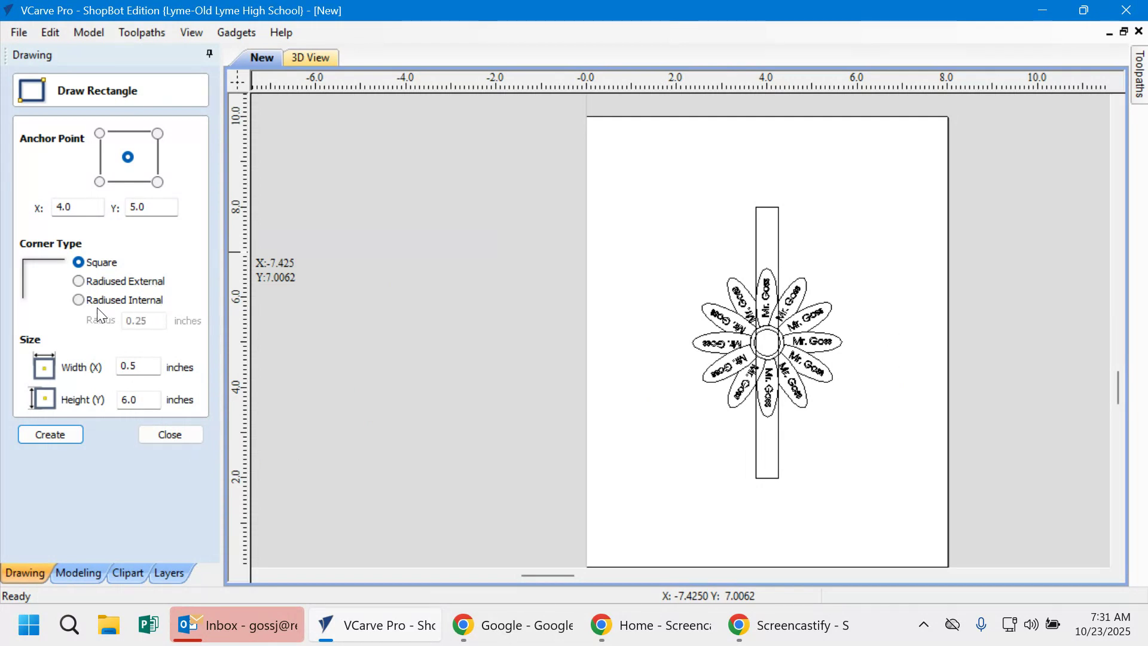
# Step: Create a second rectangle of the same size and position with Radiused External corners of 0.25 inches
pyautogui.click(80, 281)
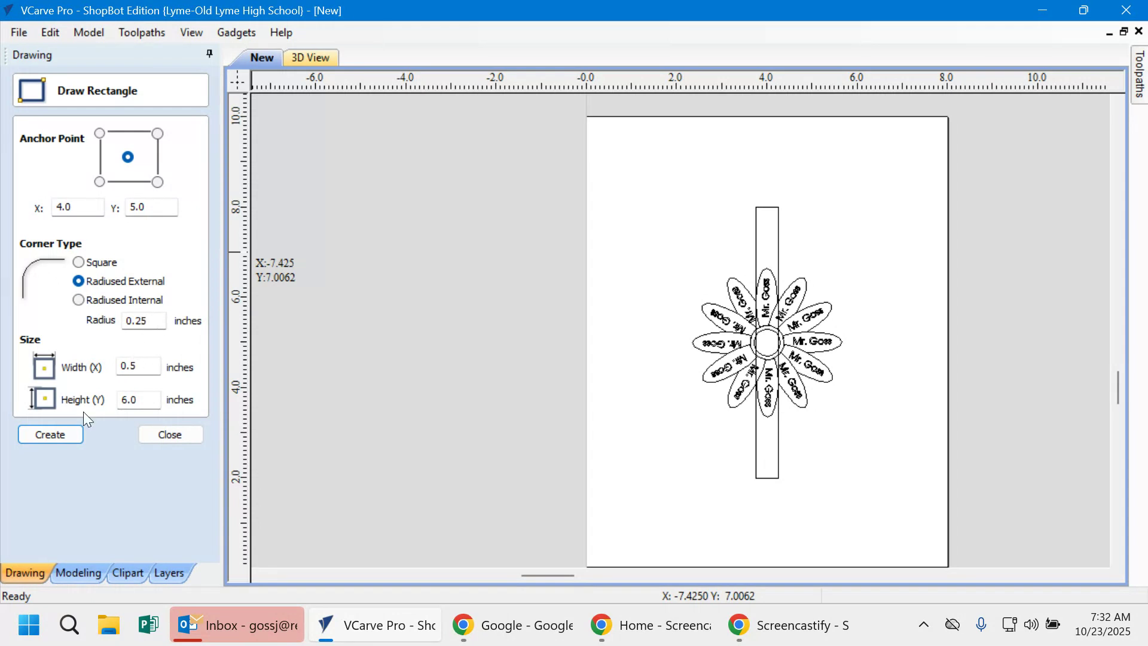
pyautogui.click(56, 436)
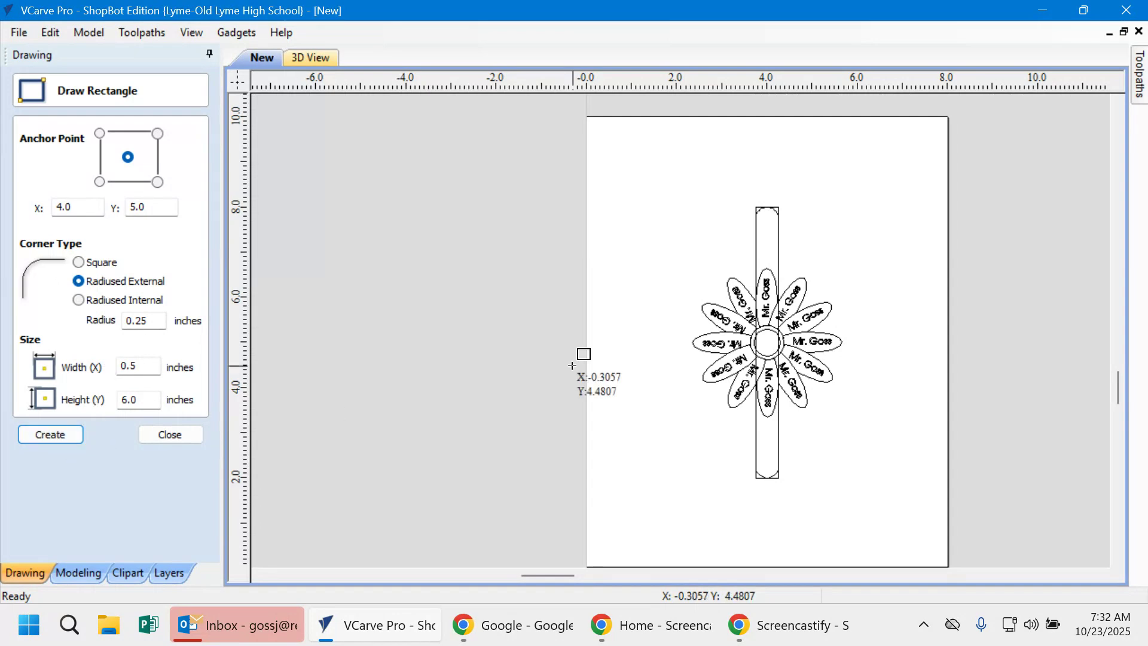
pyautogui.click(177, 436)
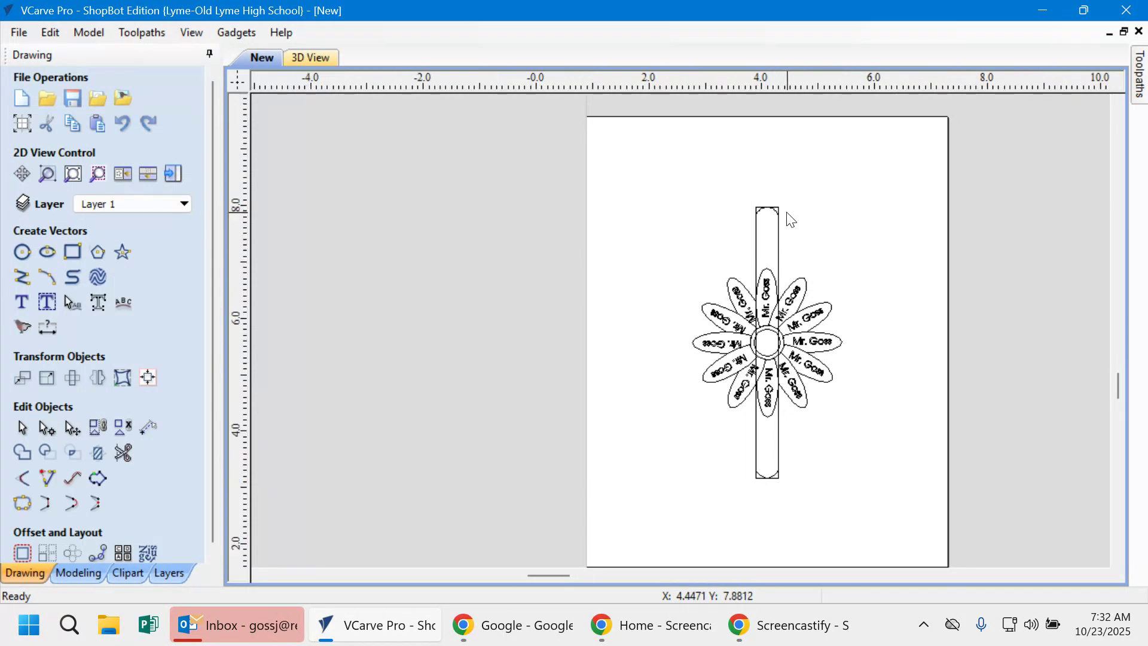
# Step: Delete the square-cornered rectangle, keeping only the one with rounded ends
pyautogui.scroll(5, 785, 216)
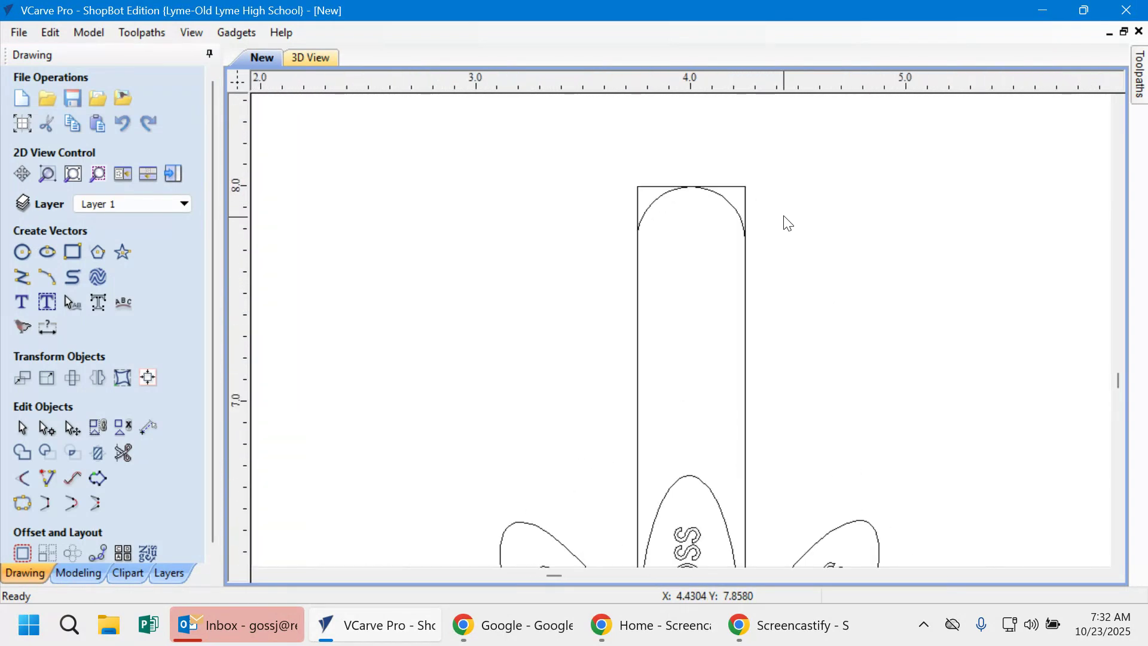
pyautogui.click(747, 206)
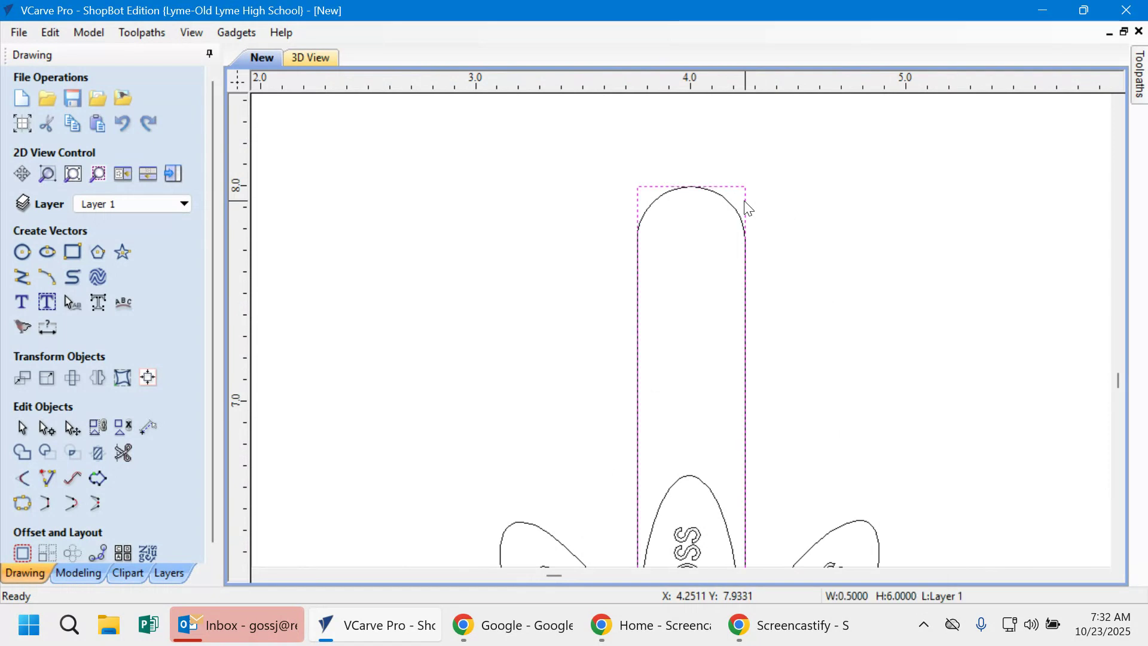
pyautogui.click(827, 248)
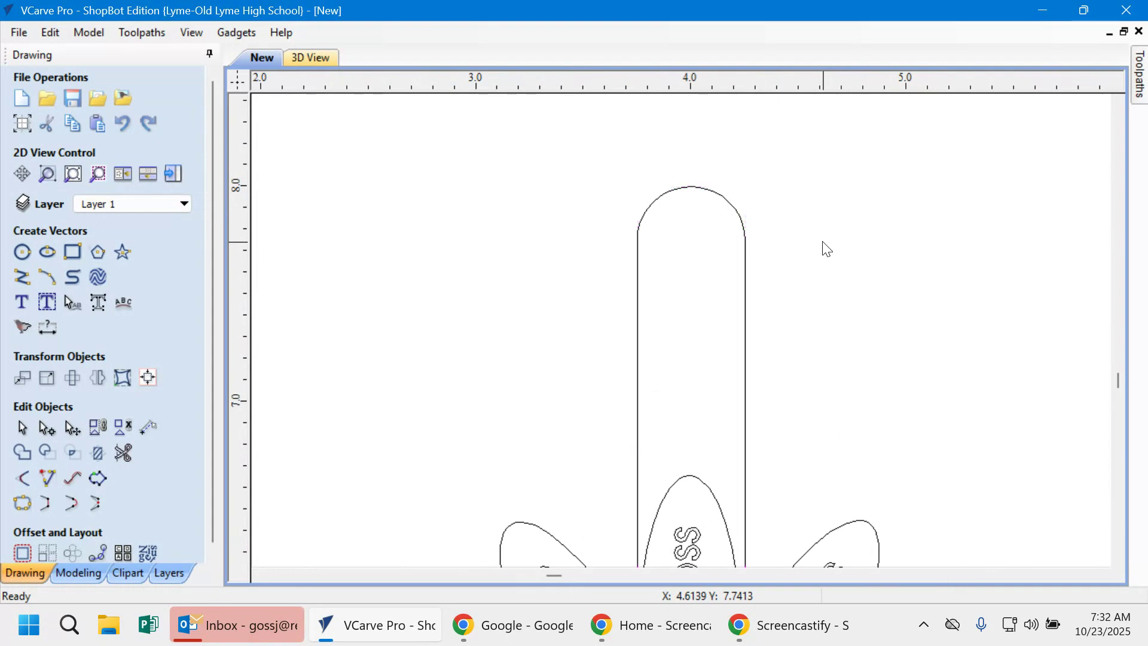
# Step: Nudge the rounded rectangle straight down as a stem until its lower end sits just above the material's bottom edge
pyautogui.scroll(-3, 827, 248)
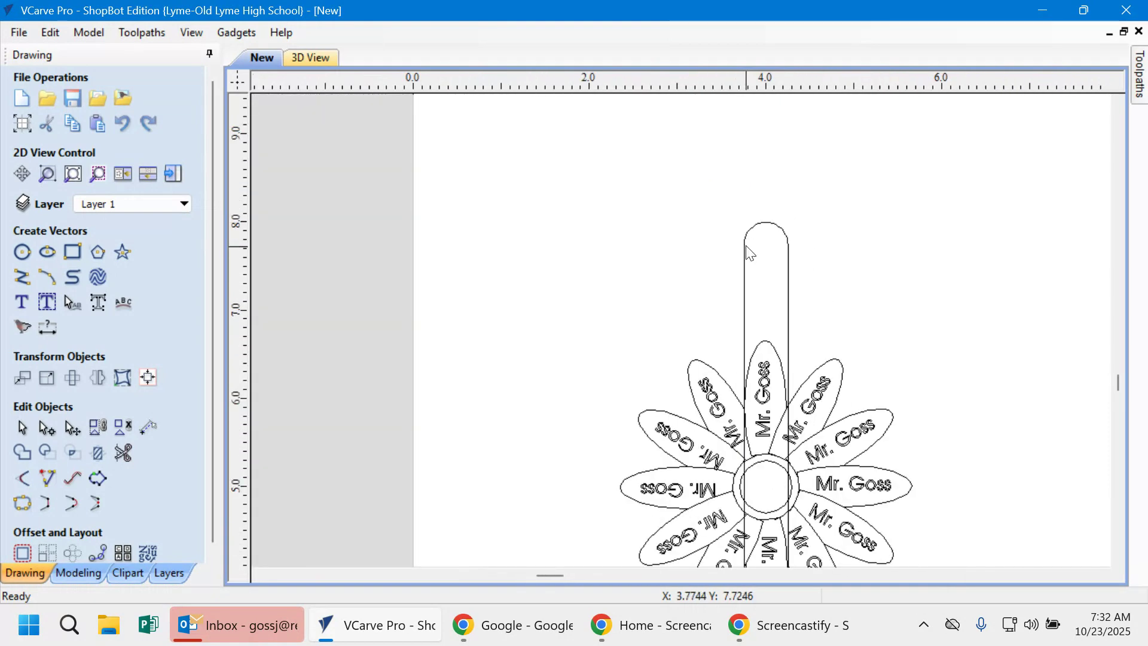
pyautogui.scroll(-1, 813, 322)
pyautogui.scroll(-2, 810, 314)
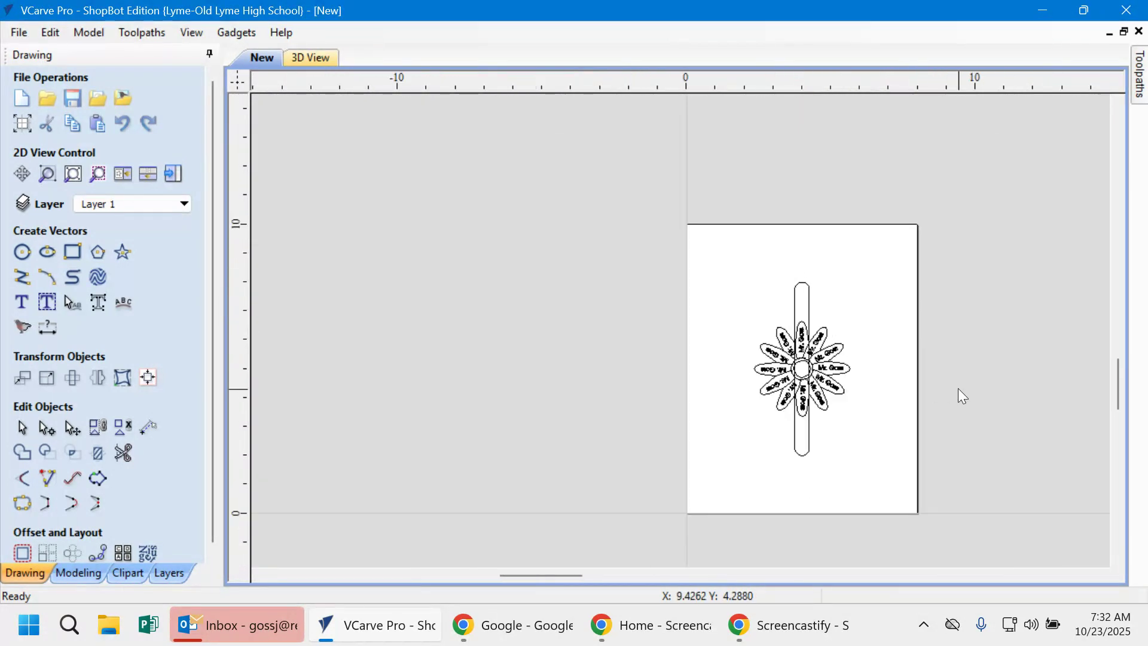
pyautogui.moveTo(1115, 379); pyautogui.dragTo(1115, 391)
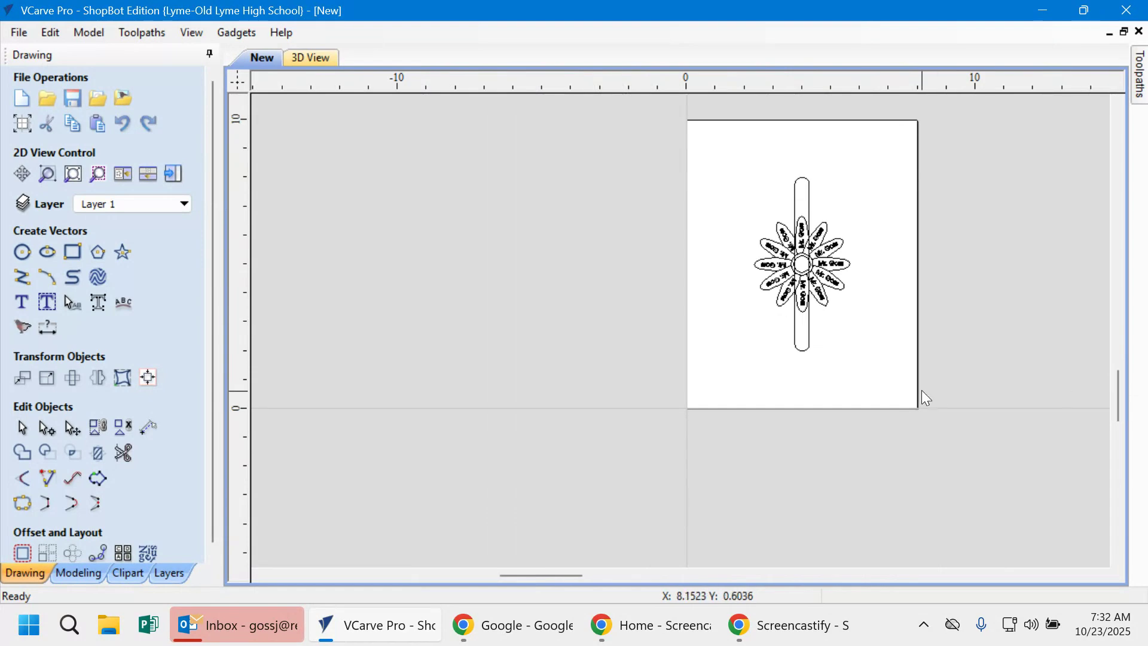
pyautogui.click(810, 192)
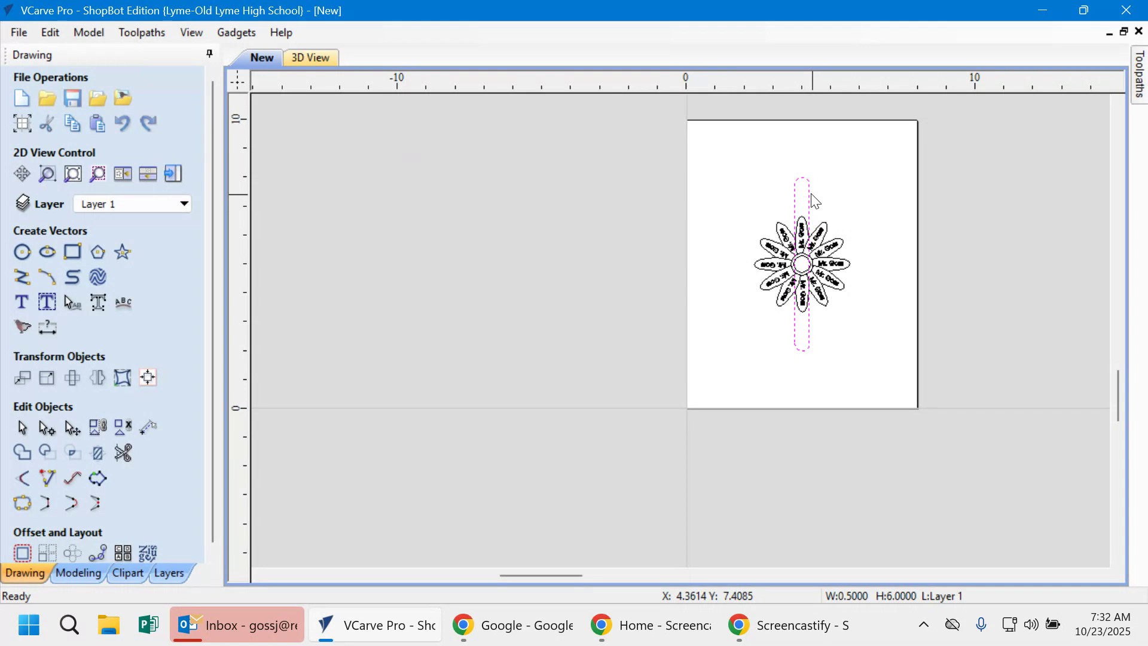
pyautogui.press('Down')
pyautogui.press('Down')
pyautogui.press('Down')
pyautogui.press('Down')
pyautogui.press('Down')
pyautogui.press('Down')
pyautogui.press('Down')
pyautogui.press('Down')
pyautogui.press('Down')
pyautogui.press('Down')
pyautogui.press('Down')
pyautogui.press('Down')
pyautogui.press('Down')
pyautogui.press('Down')
pyautogui.press('Down')
pyautogui.click(854, 180)
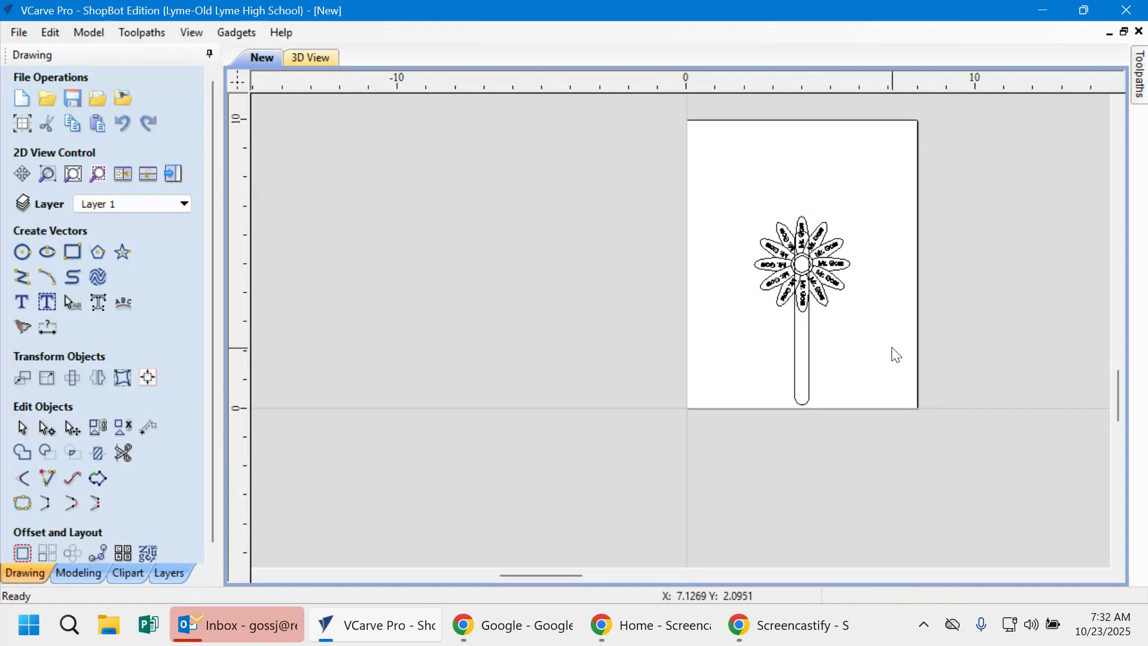
# Step: Trim the stem's left edge inside the flower's centre circles and across the petal below them with Interactive Vector Trim
pyautogui.scroll(2, 886, 355)
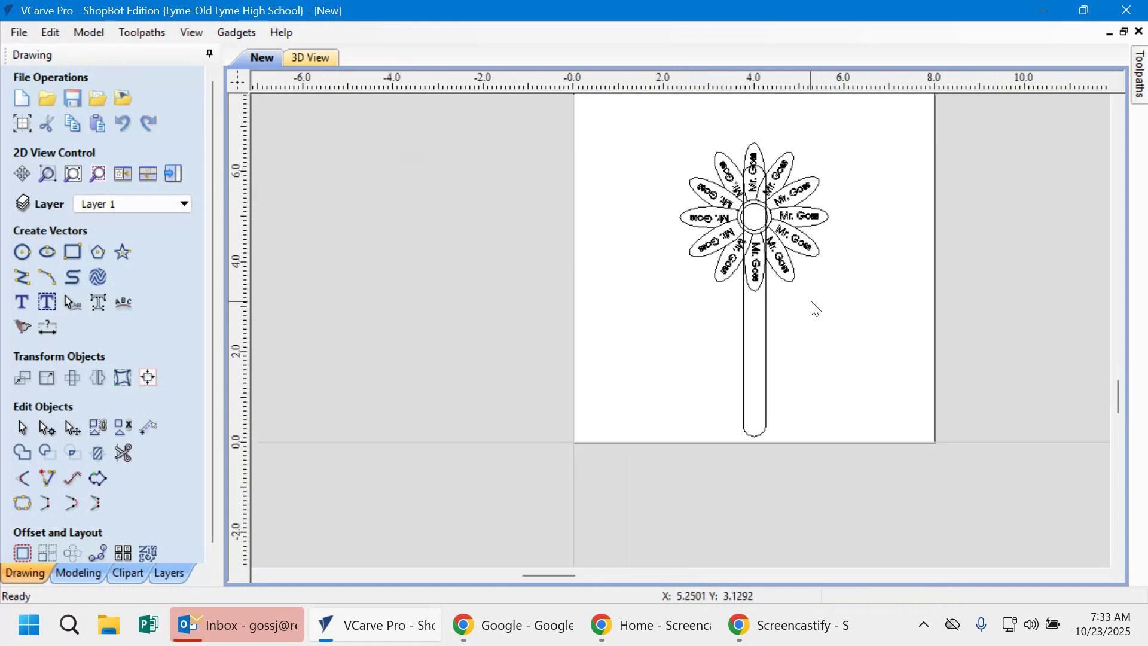
pyautogui.scroll(1, 814, 306)
pyautogui.scroll(1, 819, 307)
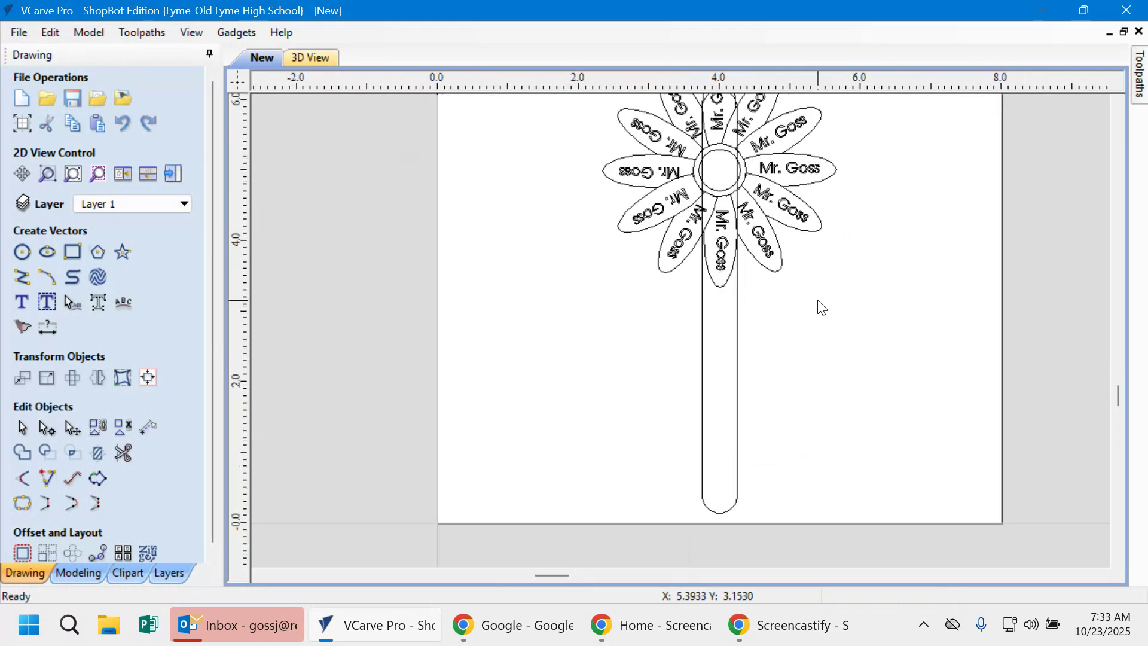
pyautogui.moveTo(1122, 397); pyautogui.dragTo(1117, 389)
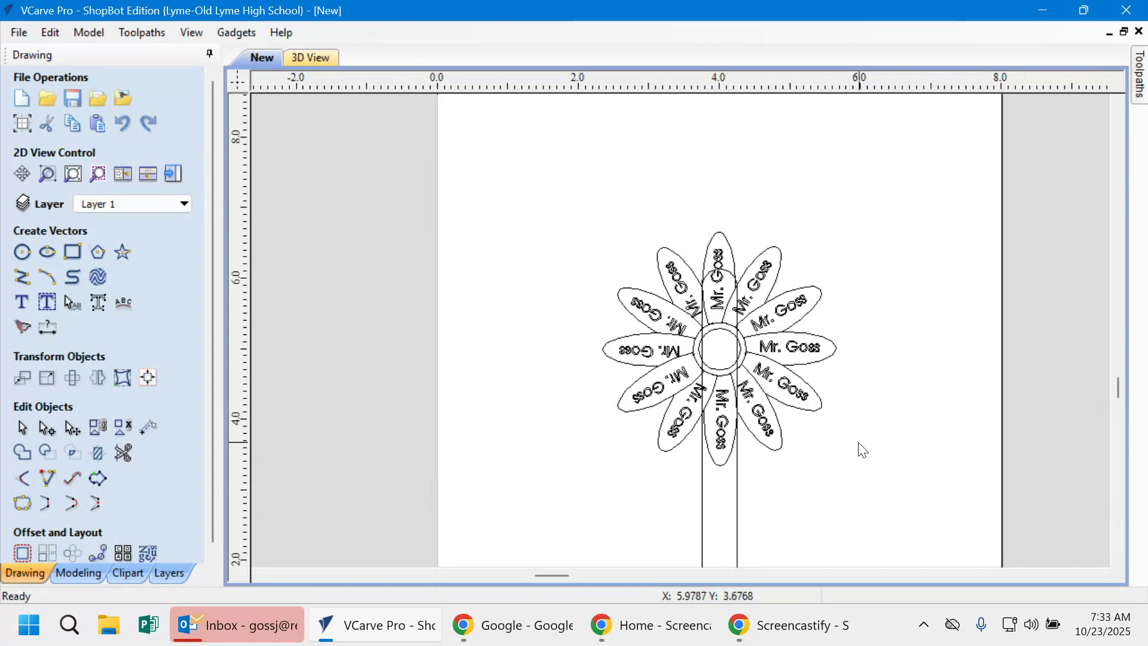
pyautogui.scroll(2, 862, 450)
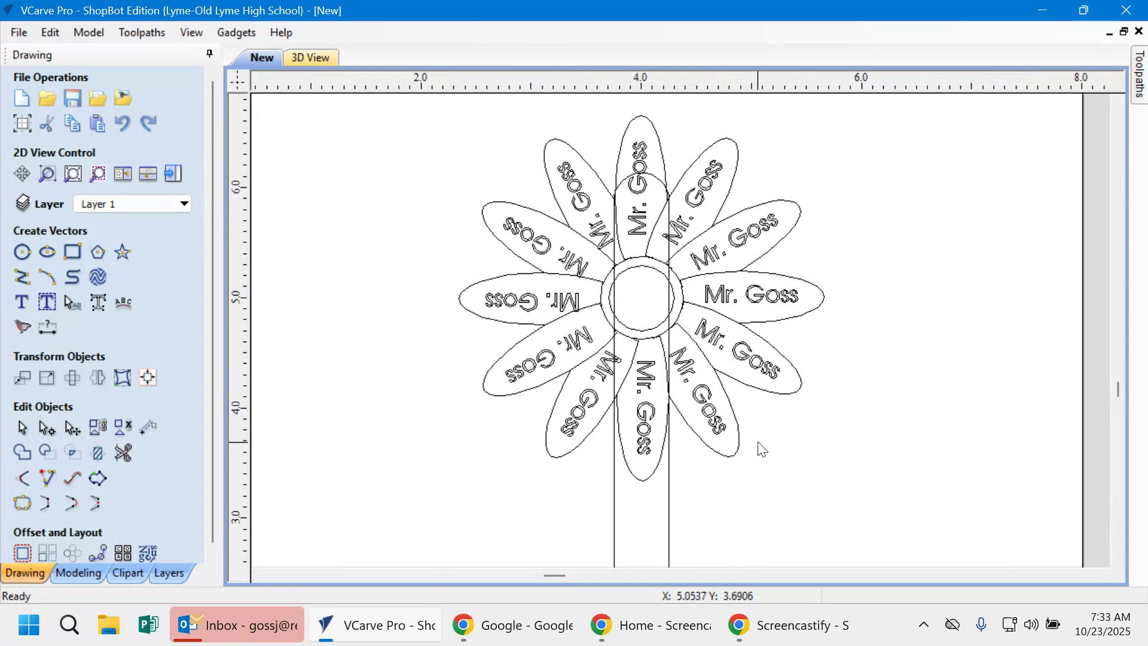
pyautogui.click(123, 458)
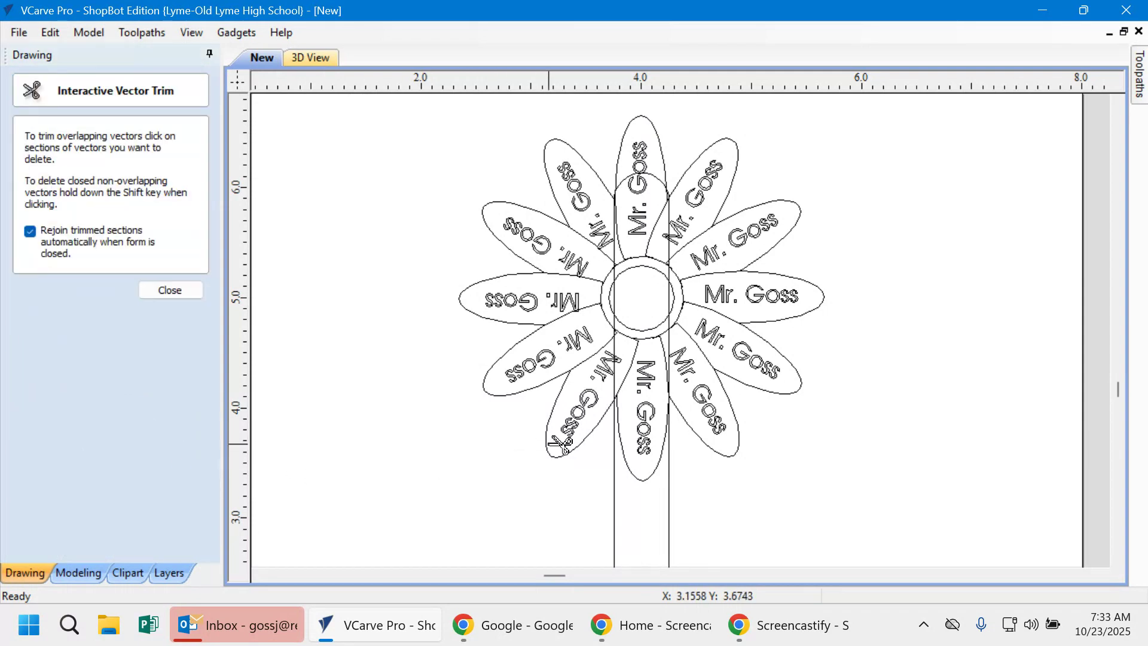
pyautogui.click(669, 339)
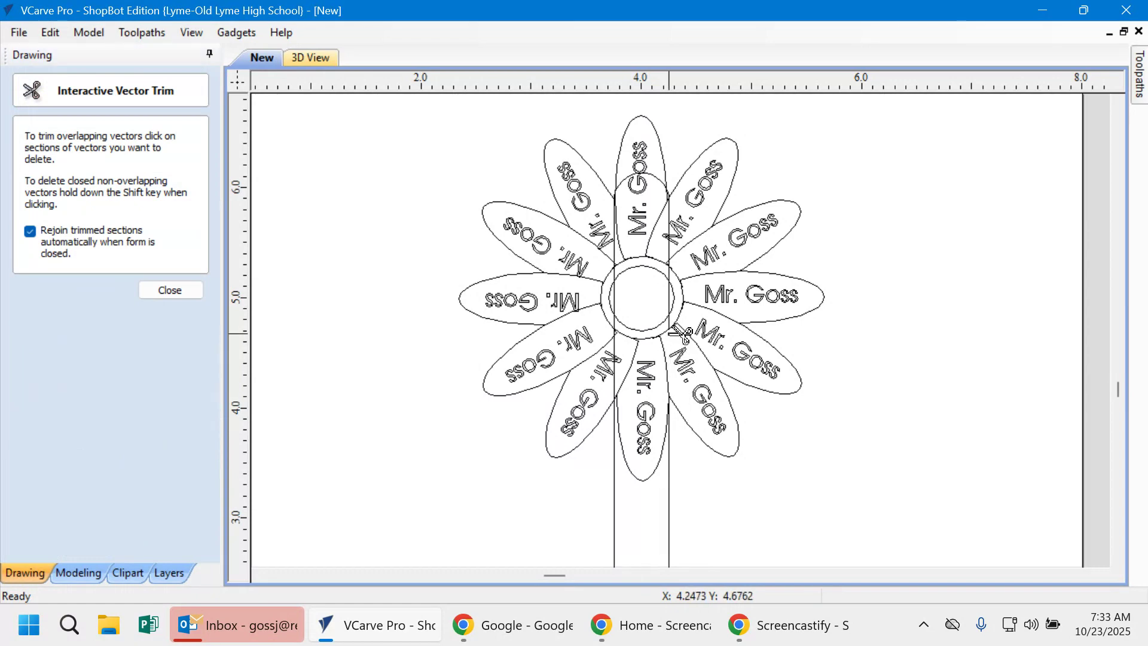
pyautogui.click(613, 296)
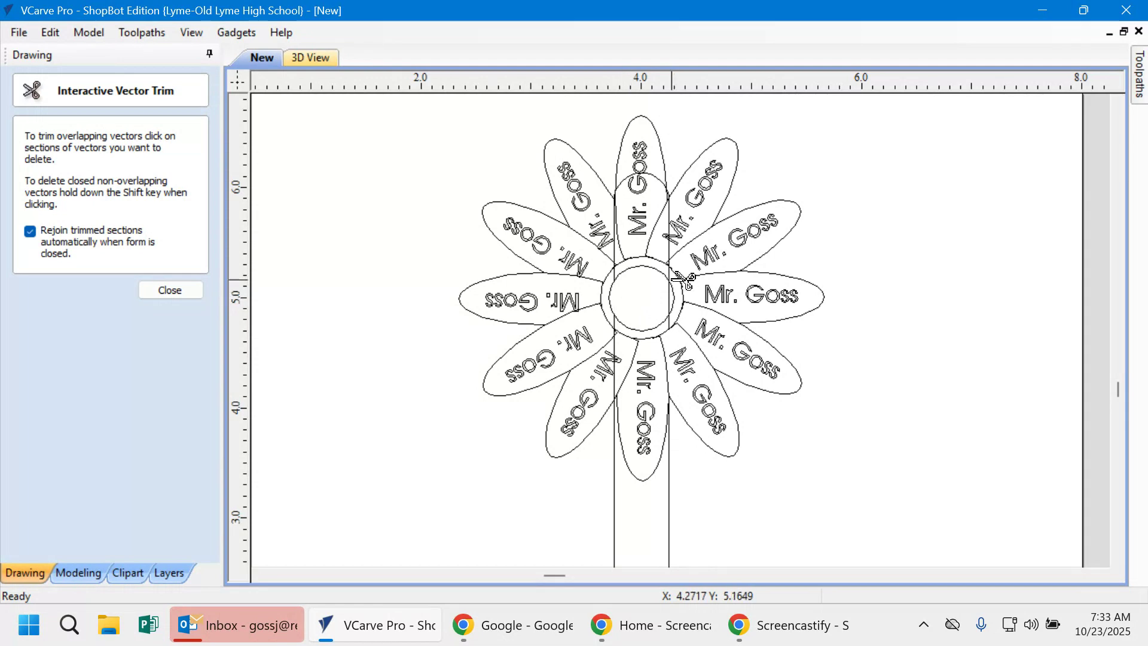
pyautogui.scroll(3, 682, 279)
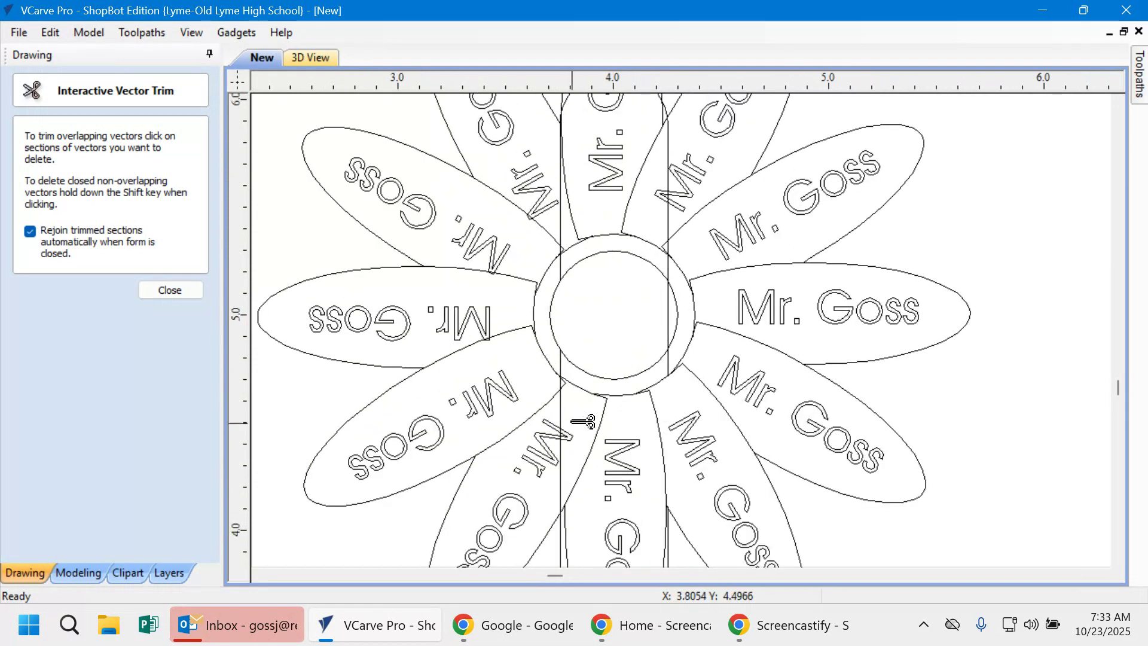
pyautogui.click(561, 421)
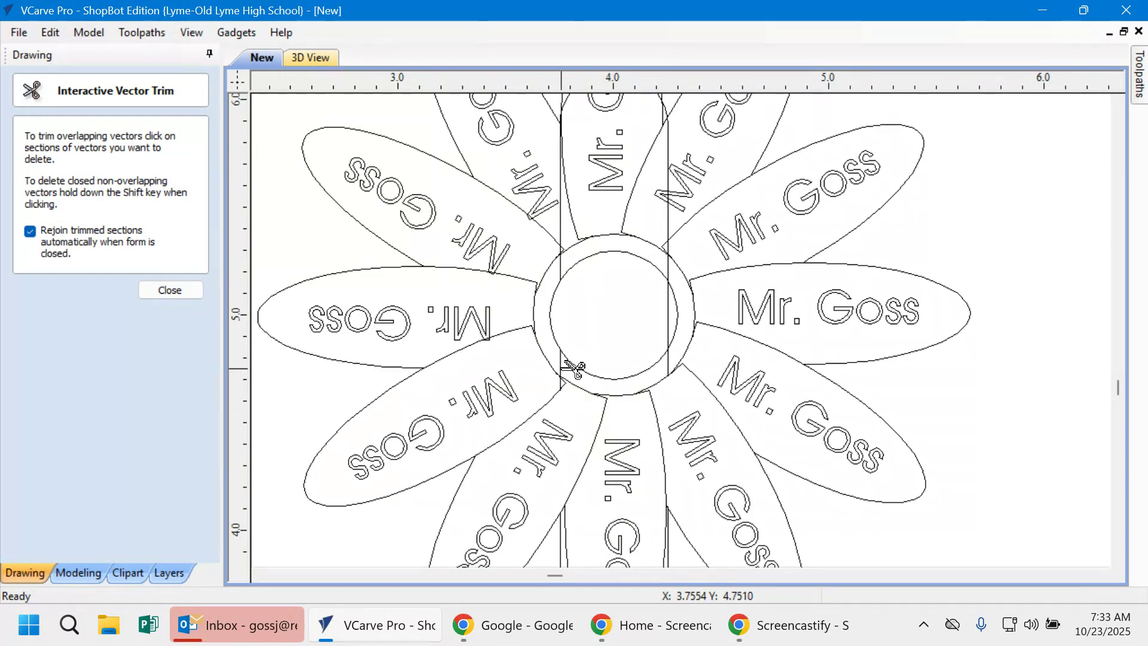
# Step: Trim the leftover bits of the stem's left edge around the centre ring and across the petals above it
pyautogui.scroll(3, 571, 370)
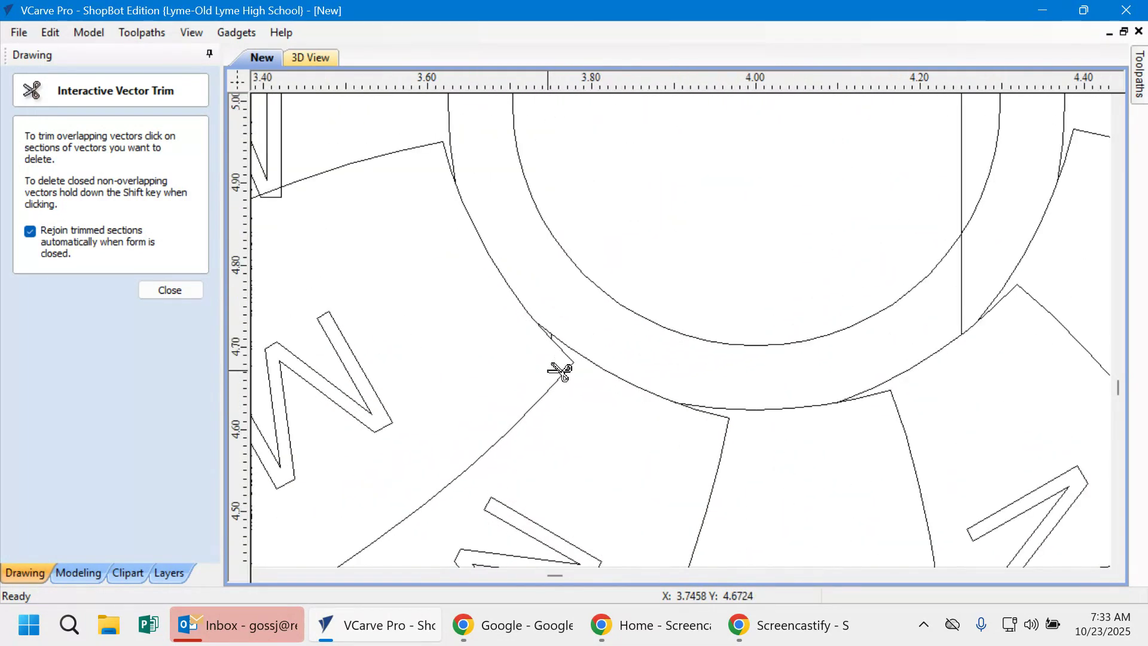
pyautogui.scroll(4, 564, 343)
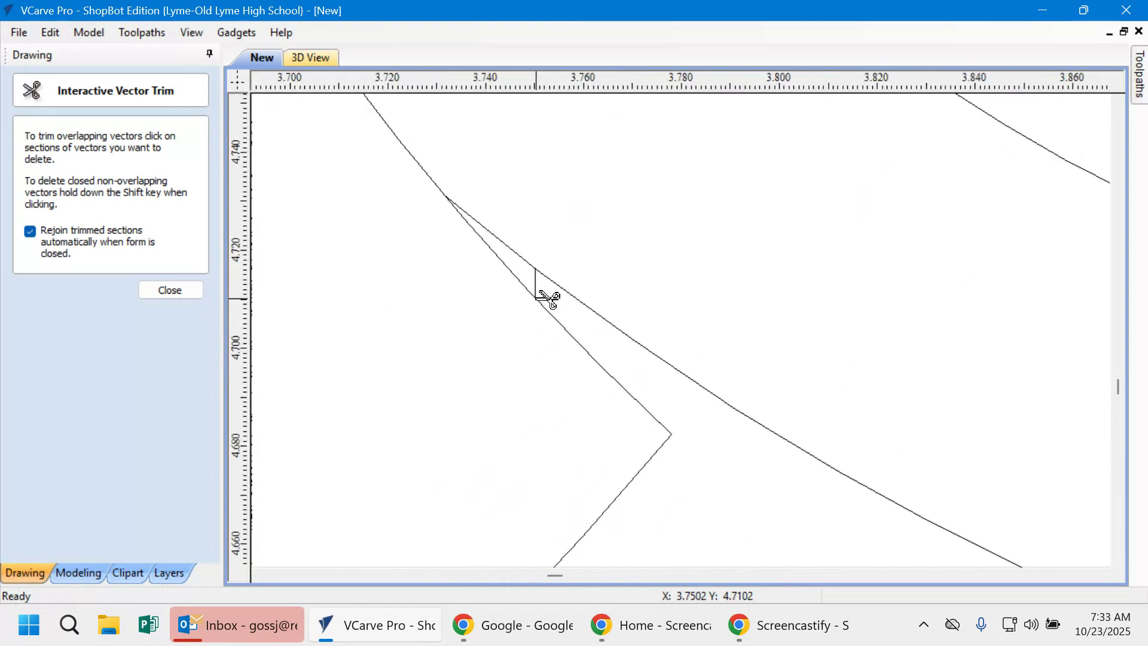
pyautogui.scroll(-2, 819, 317)
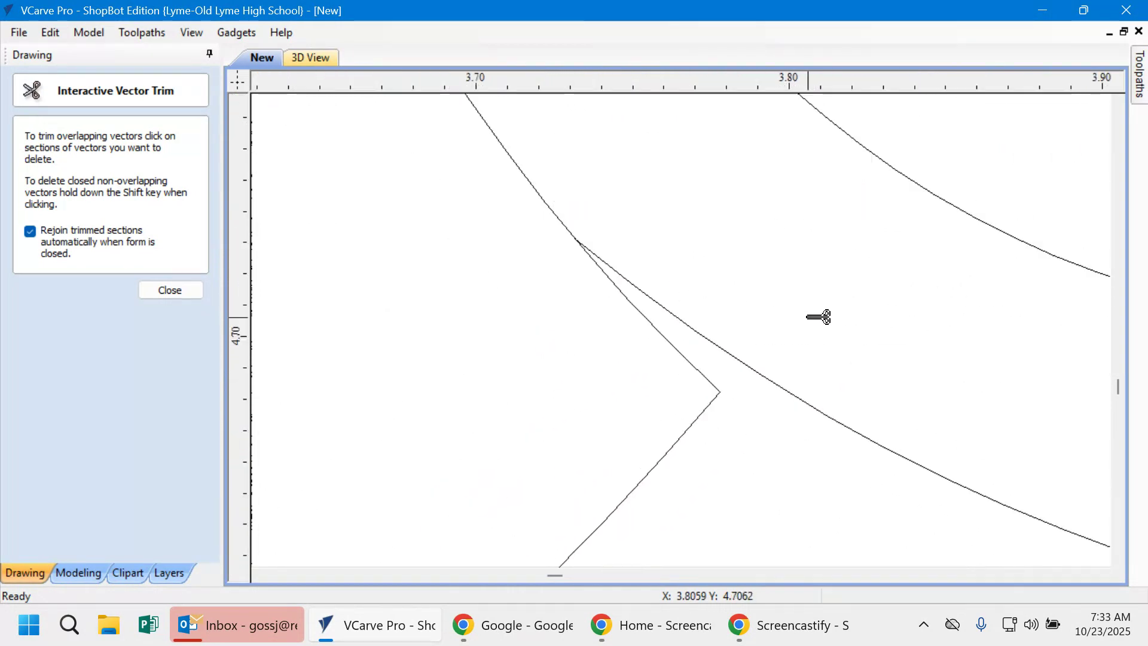
pyautogui.scroll(-5, 966, 353)
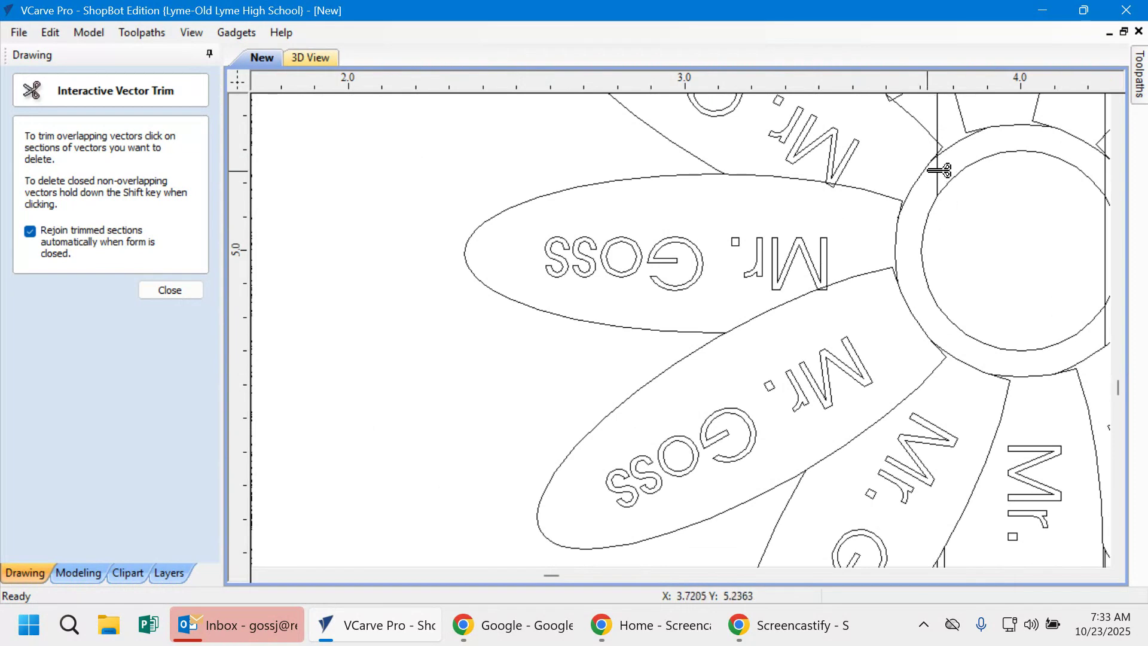
pyautogui.scroll(3, 941, 146)
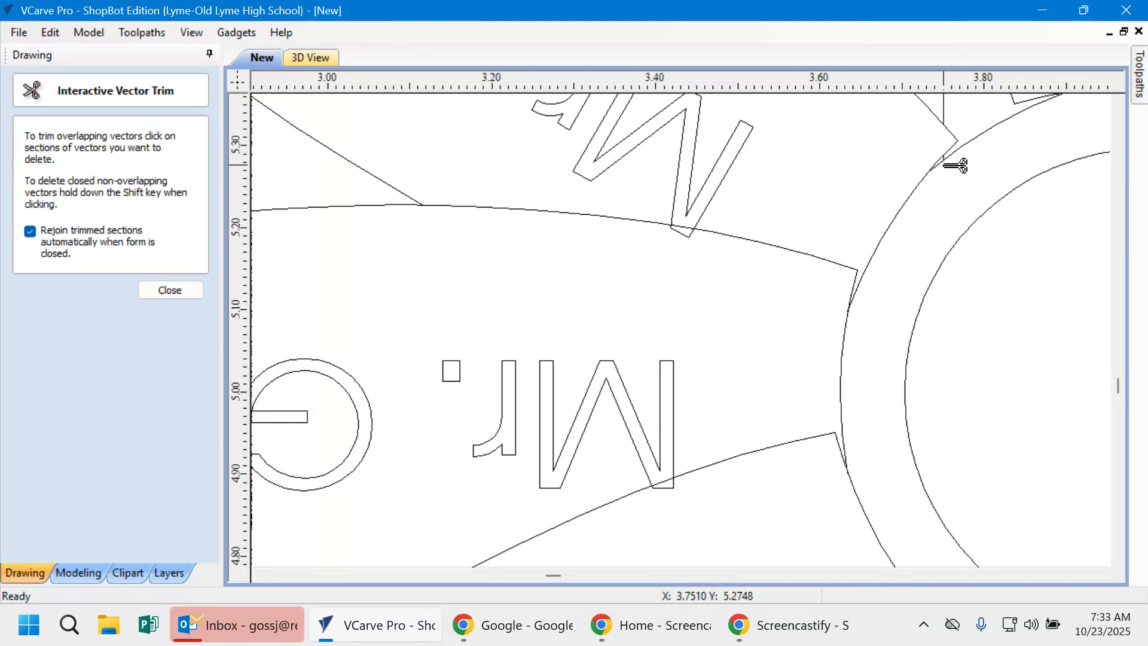
pyautogui.scroll(5, 953, 162)
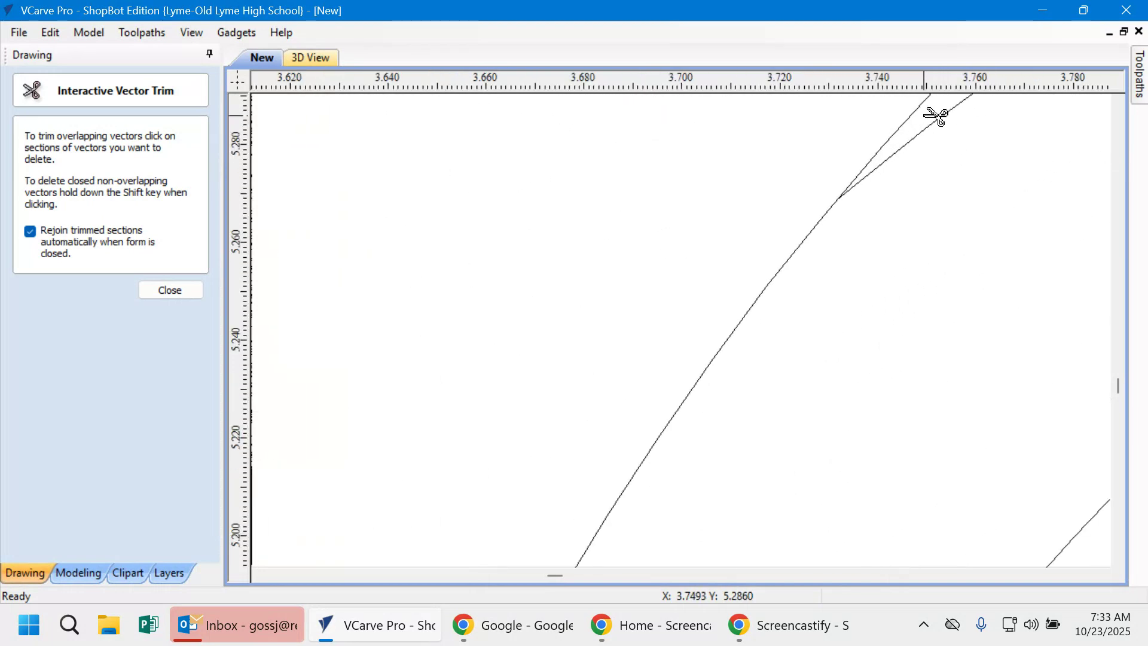
pyautogui.scroll(-6, 935, 236)
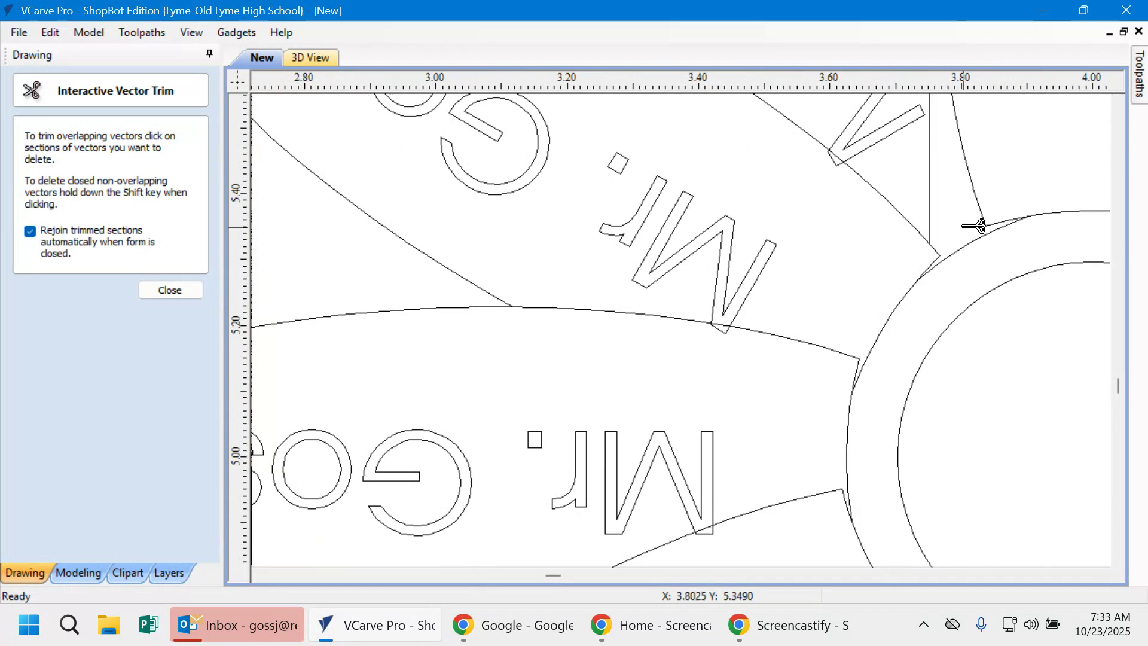
pyautogui.scroll(-2, 976, 226)
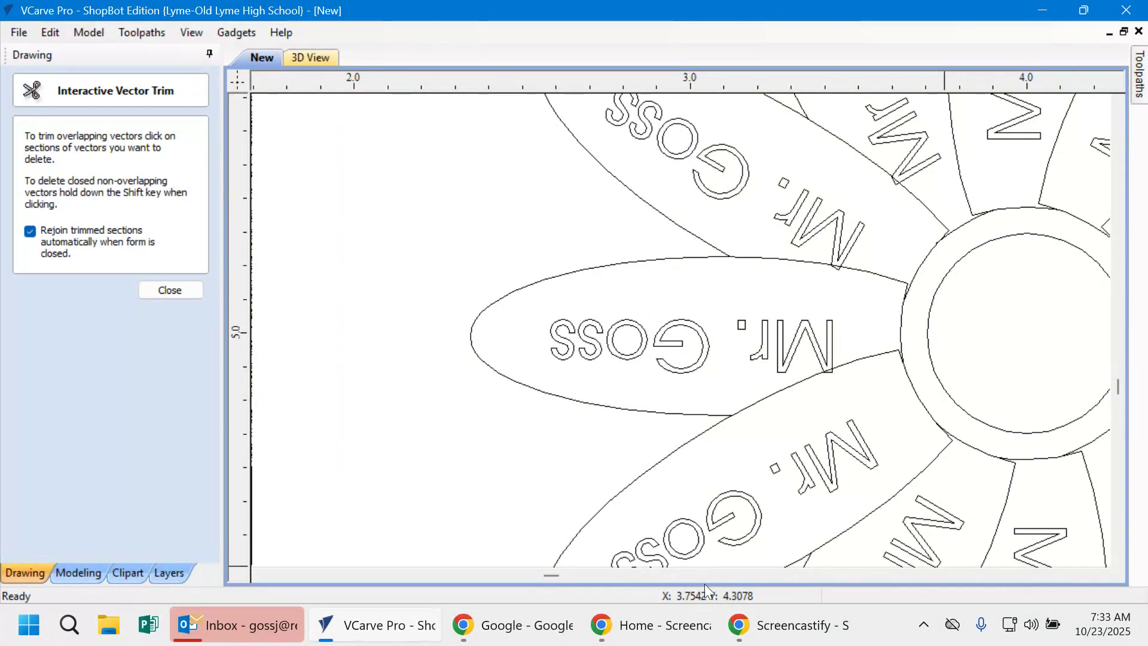
# Step: Trim the stem's right edge inside the centre circle, across the ring around it and through the petals just above
pyautogui.moveTo(557, 573)
pyautogui.mouseDown()
pyautogui.moveTo(572, 569)
pyautogui.moveTo(557, 568)
pyautogui.mouseUp()
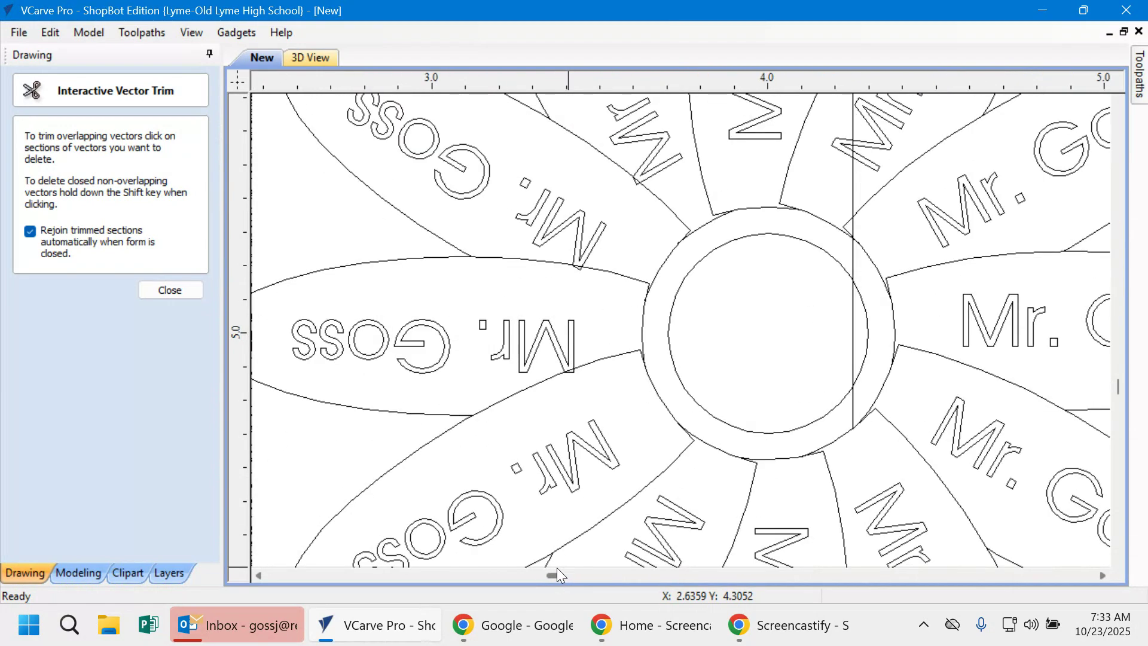
pyautogui.click(855, 325)
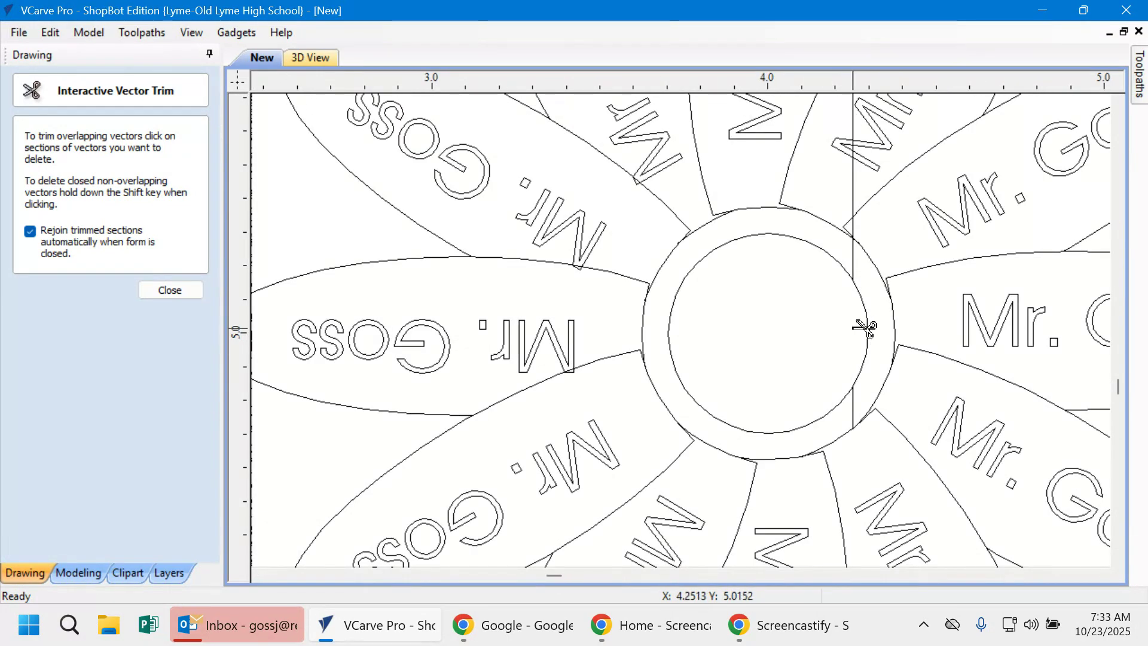
pyautogui.click(855, 260)
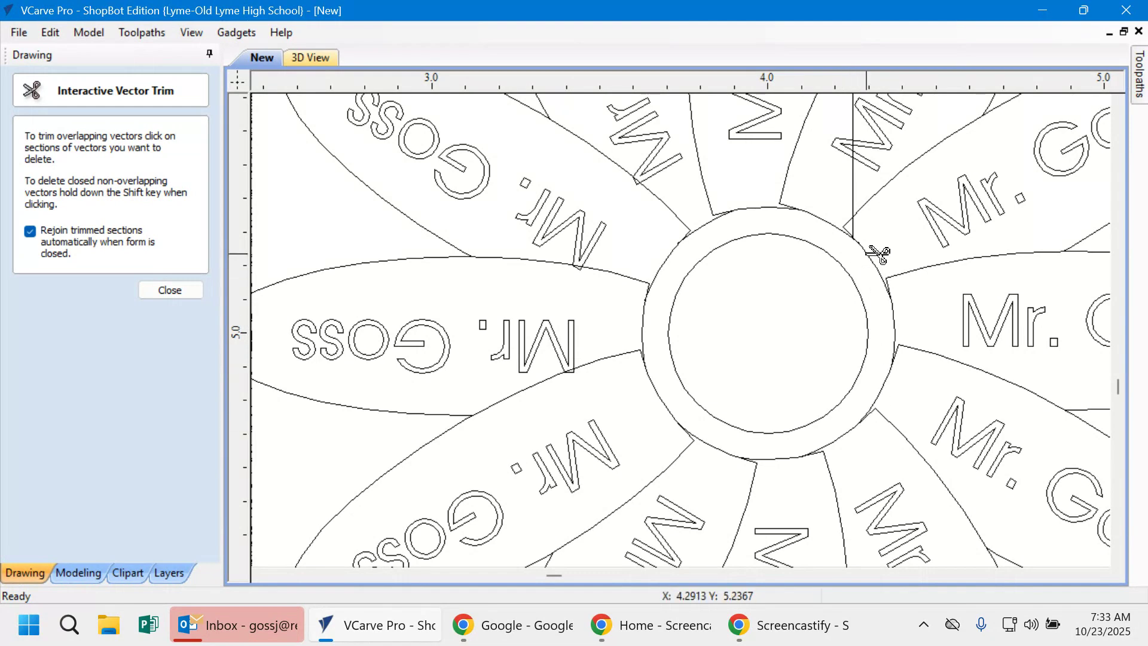
pyautogui.scroll(2, 873, 233)
pyautogui.click(837, 220)
pyautogui.scroll(6, 844, 232)
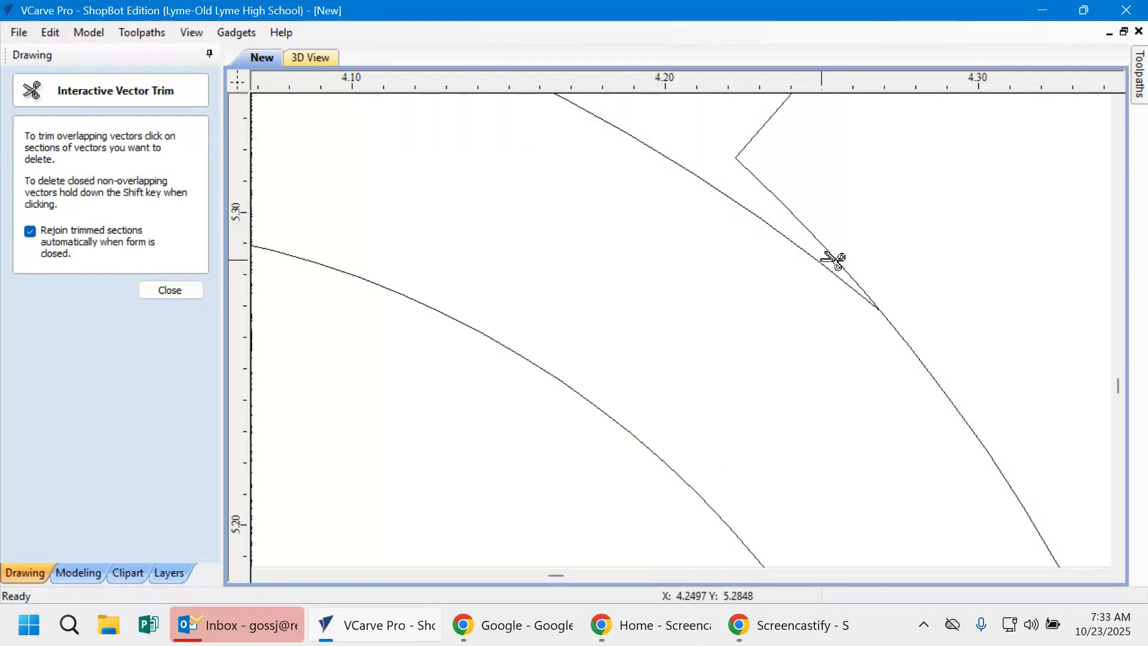
pyautogui.scroll(-3, 737, 245)
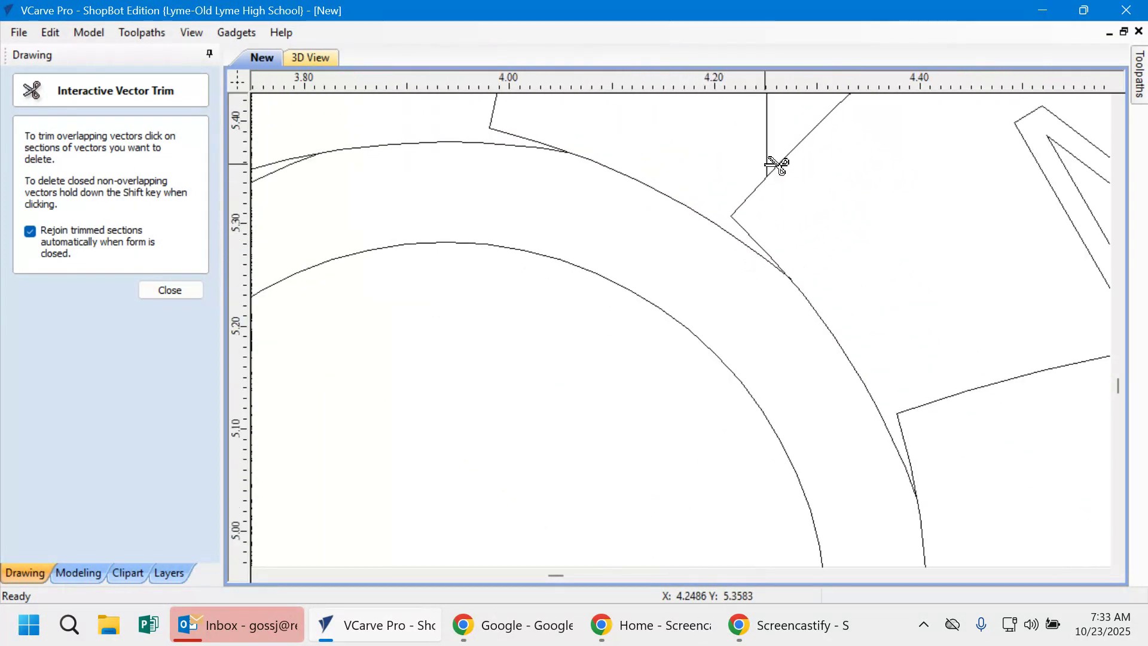
pyautogui.scroll(-2, 776, 163)
pyautogui.click(768, 148)
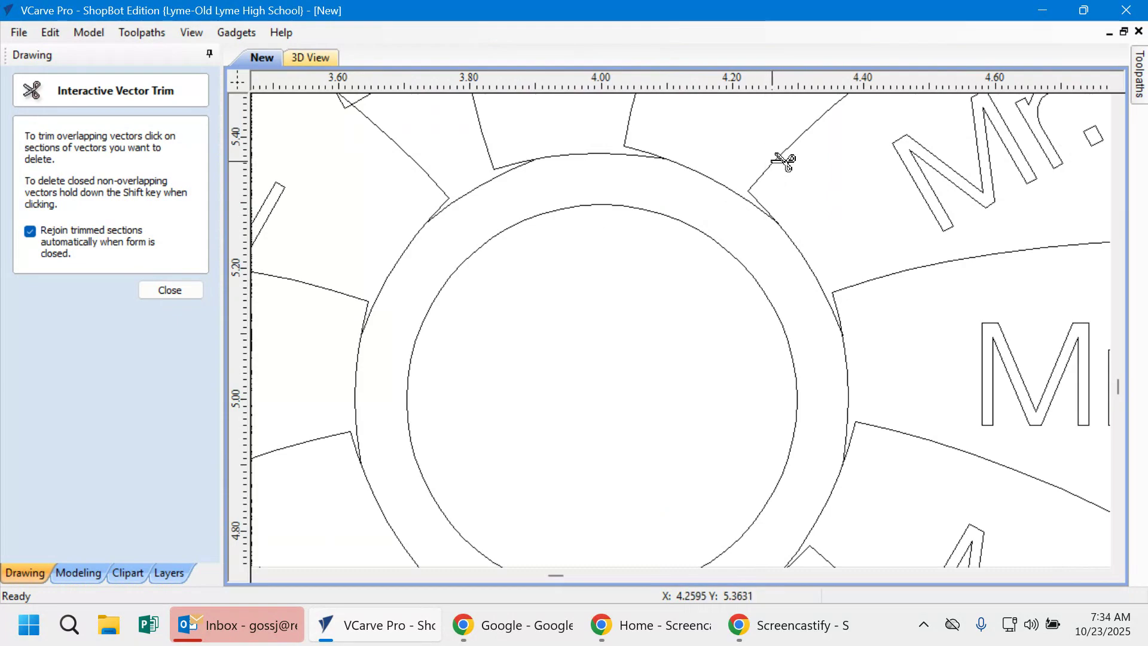
# Step: Trim the stem's rounded top and its leftover bits between the upper petals, then finish the vector trimming
pyautogui.scroll(-6, 783, 162)
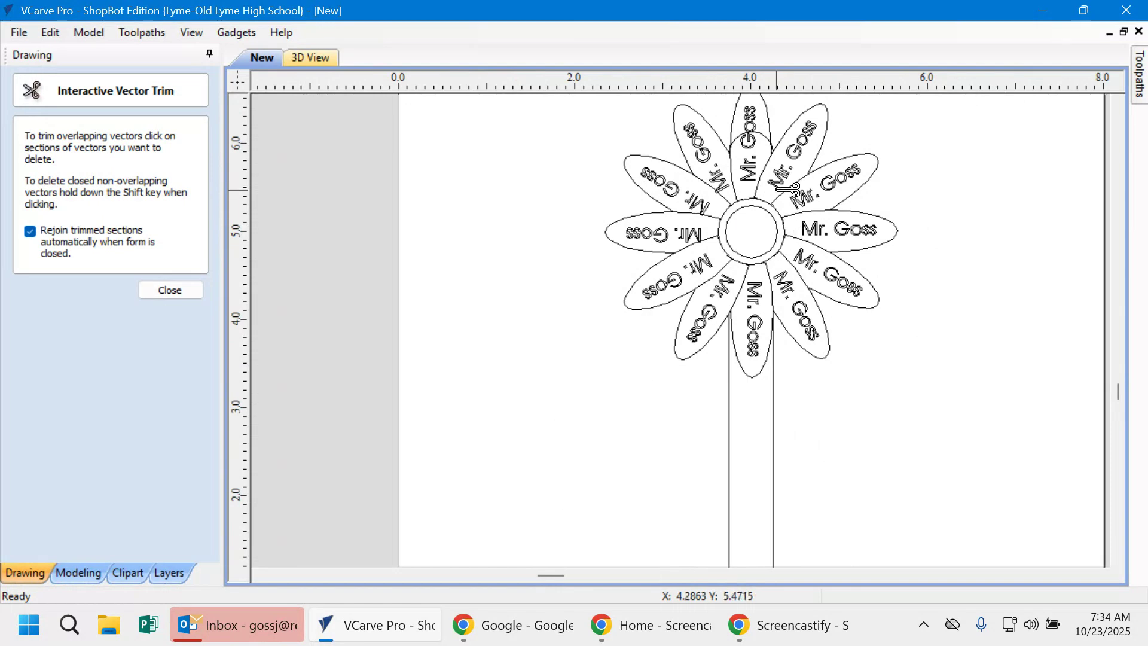
pyautogui.scroll(4, 771, 144)
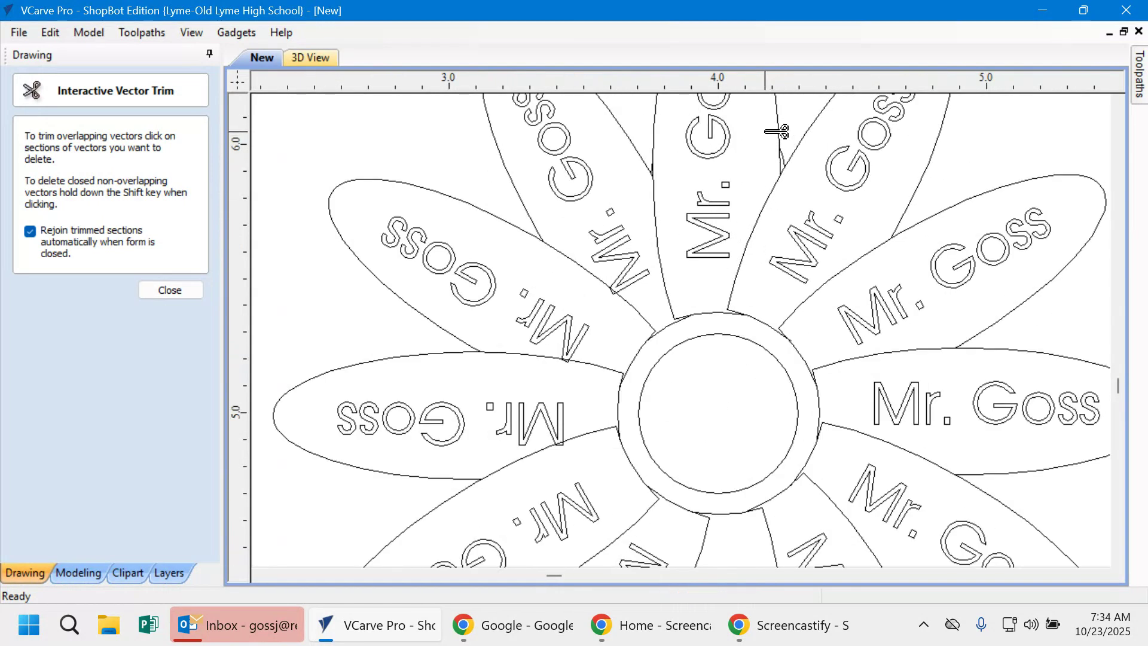
pyautogui.scroll(2, 786, 155)
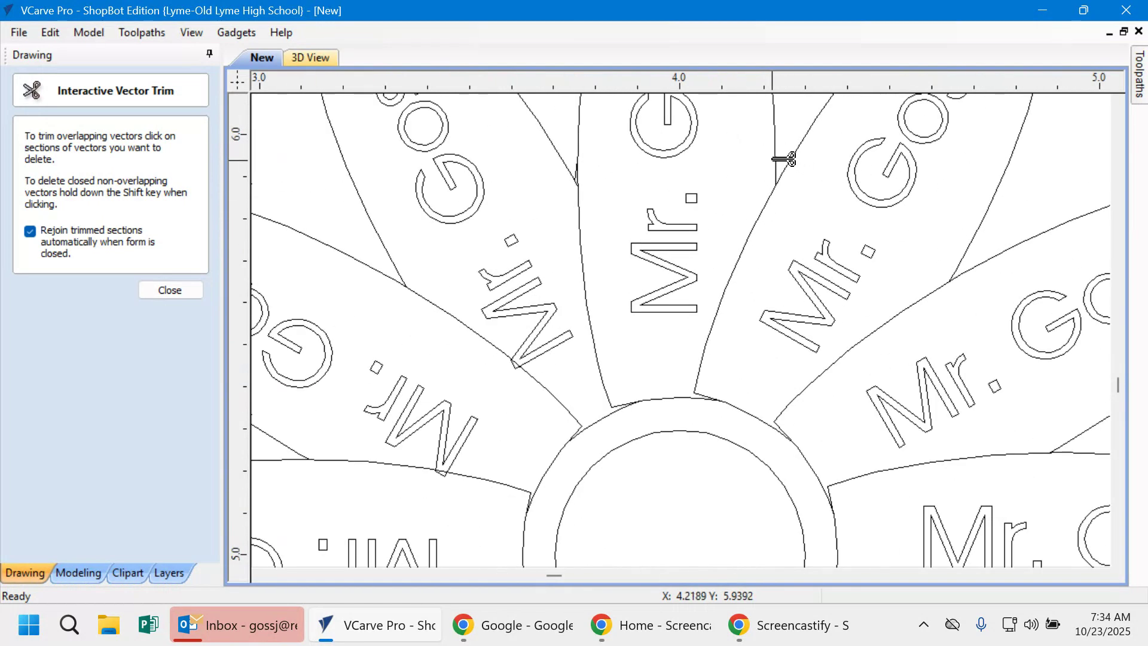
pyautogui.scroll(3, 622, 169)
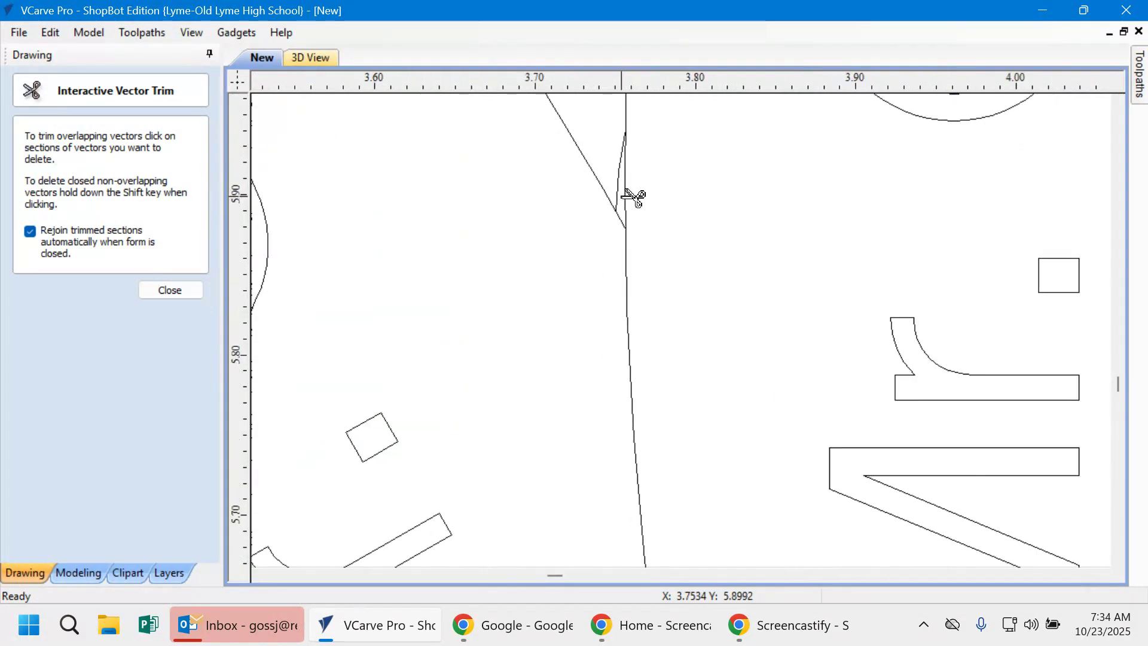
pyautogui.scroll(-6, 699, 261)
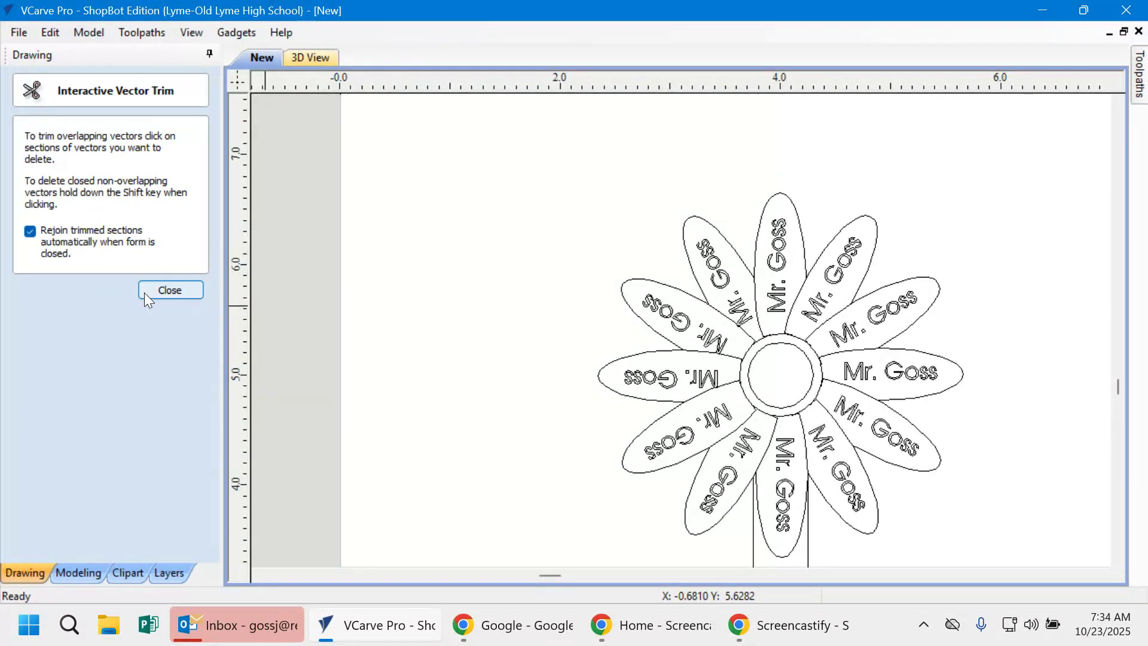
pyautogui.click(185, 291)
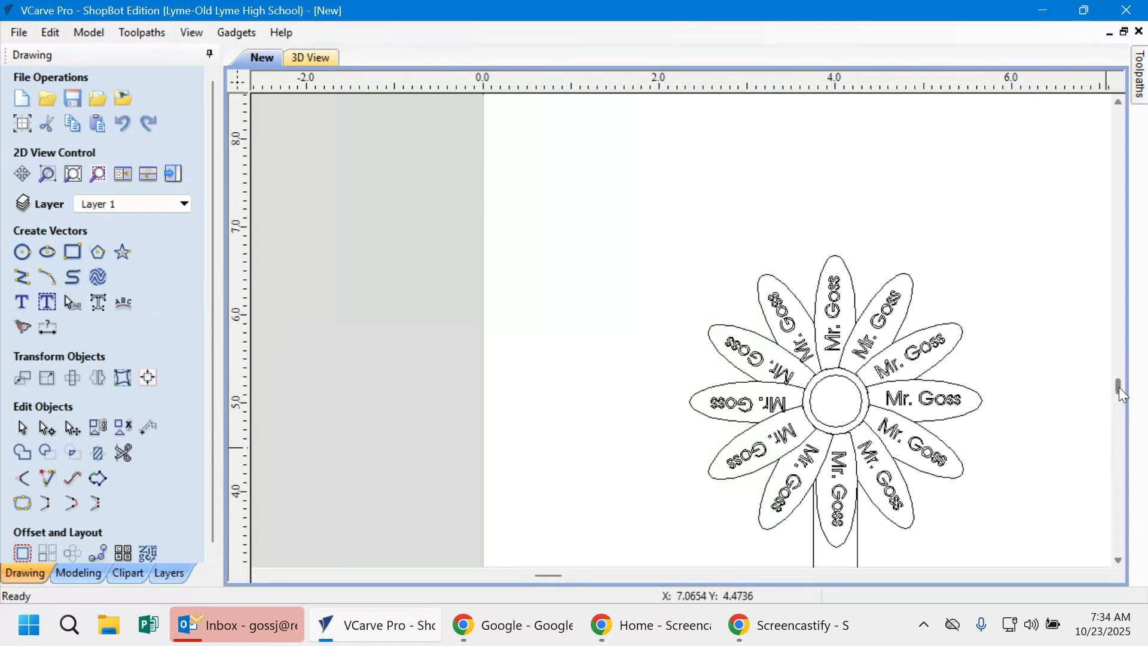
# Step: Draw an open leaf curve, about 2.23 wide and 1.63 high, starting and ending on the stem's left edge near its lower end
pyautogui.moveTo(1119, 385); pyautogui.dragTo(1121, 404)
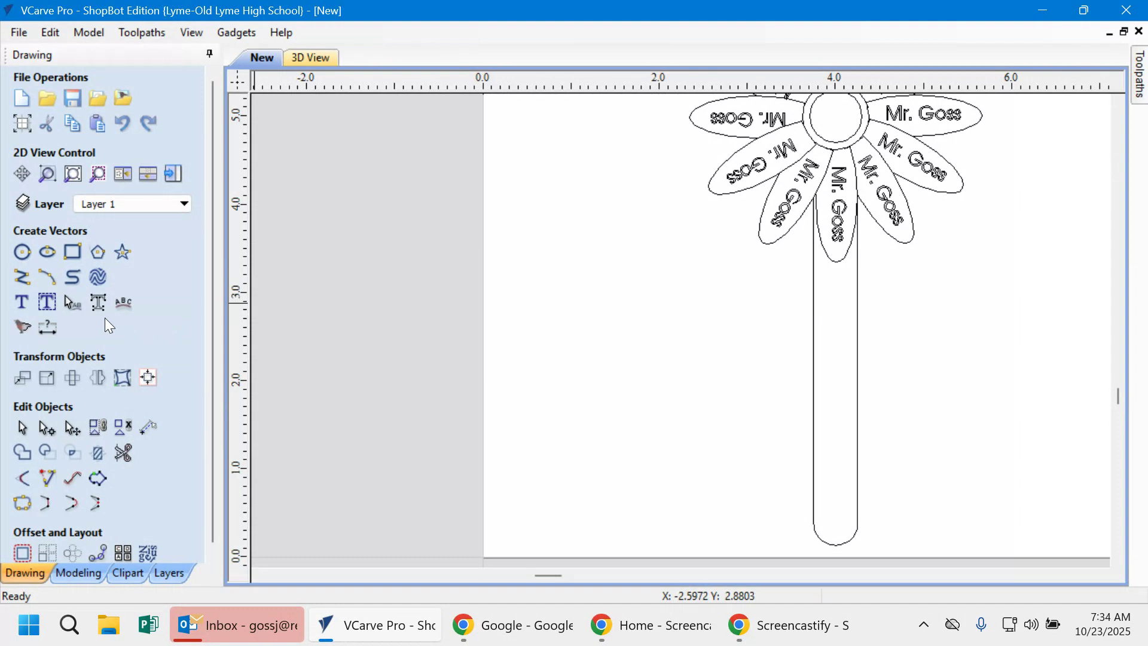
pyautogui.click(72, 277)
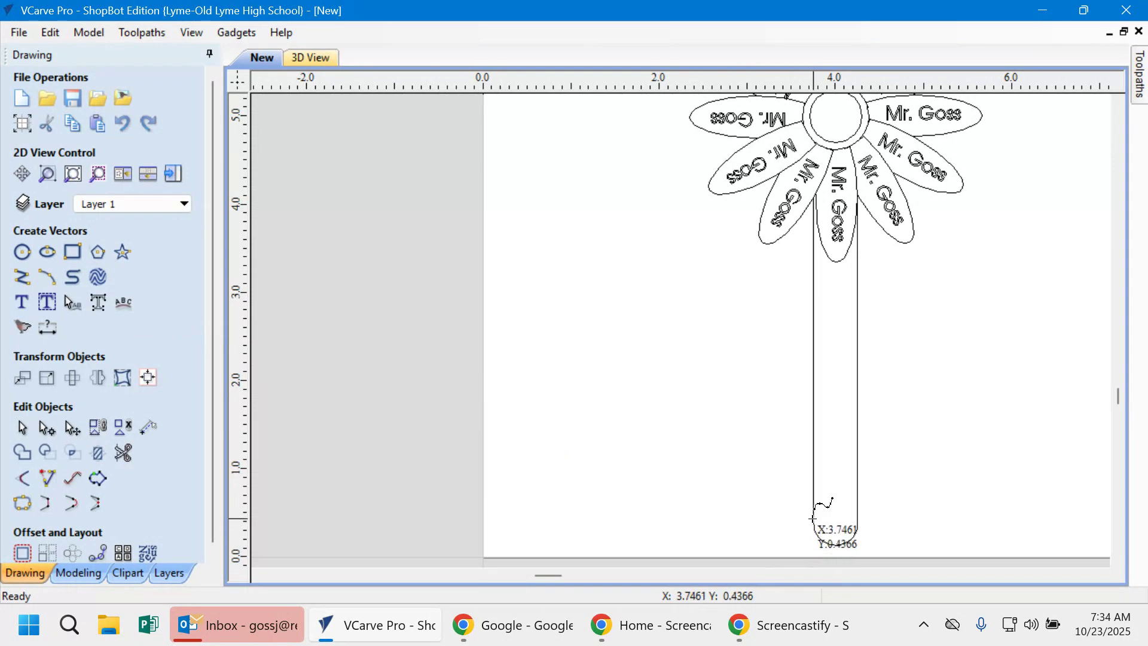
pyautogui.click(812, 519)
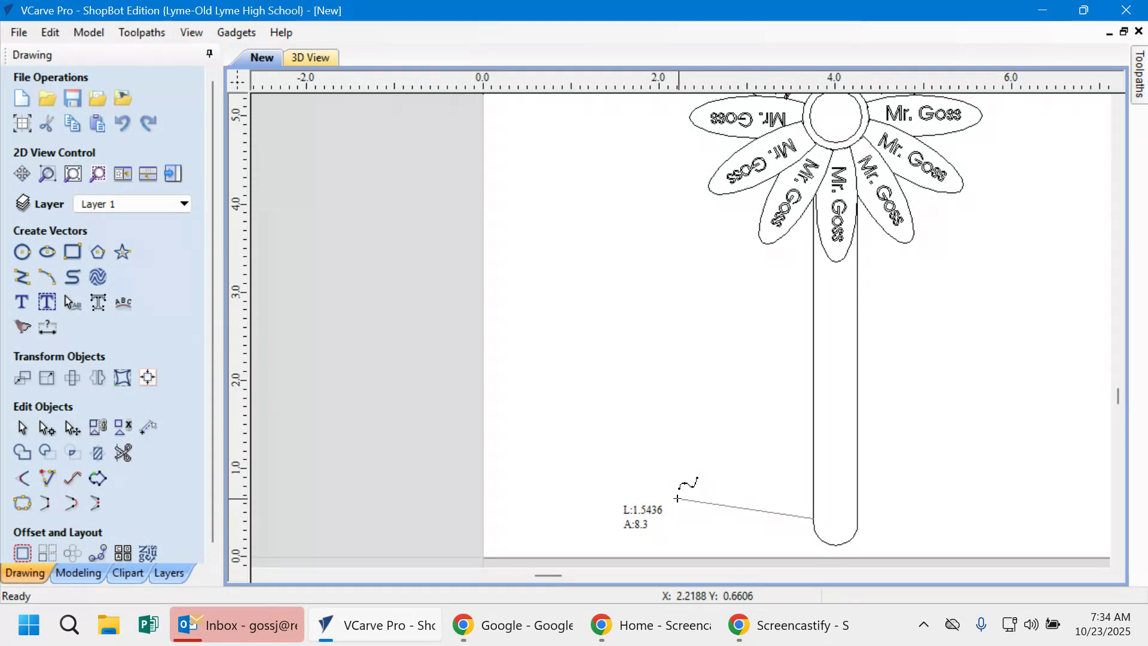
pyautogui.click(657, 494)
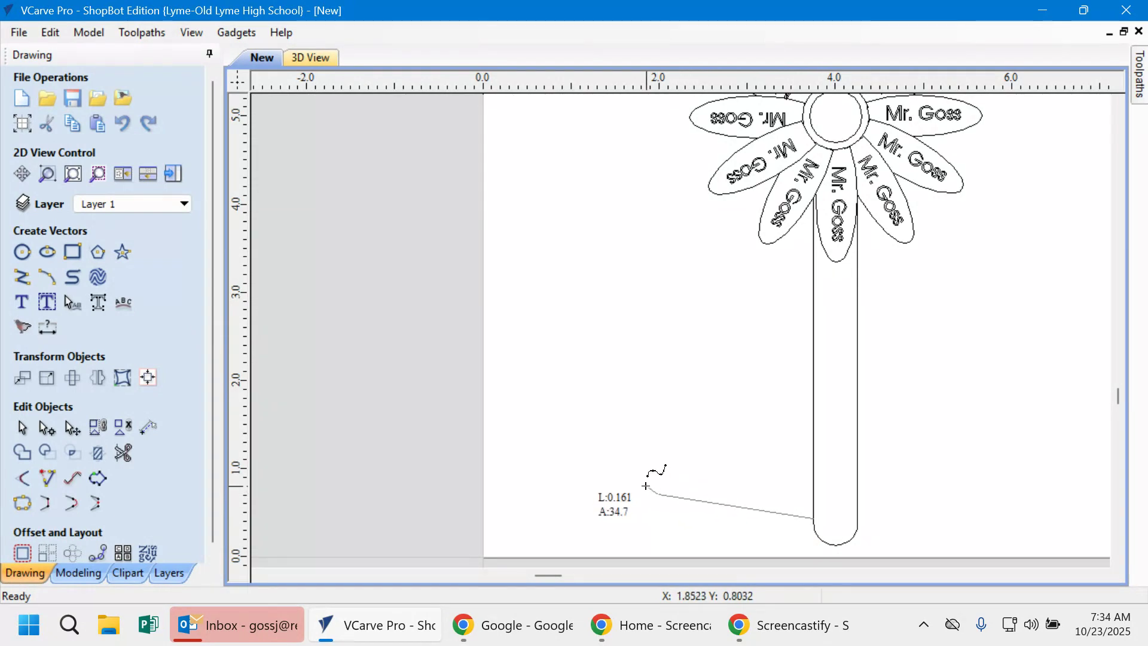
pyautogui.click(622, 433)
pyautogui.click(623, 392)
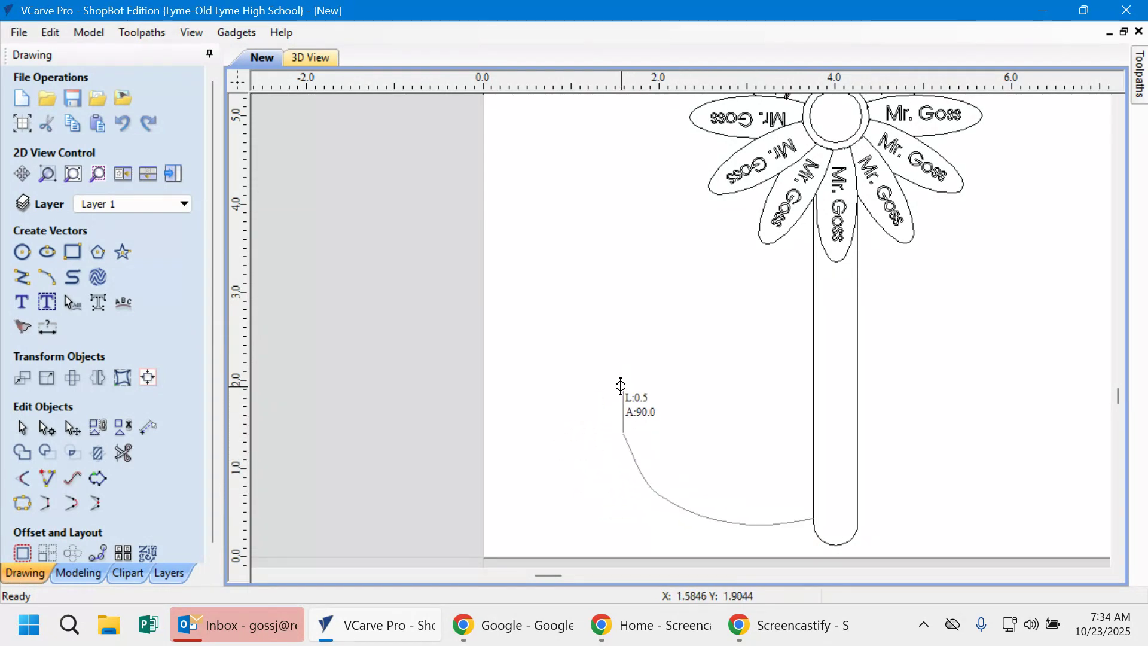
pyautogui.click(715, 406)
pyautogui.click(753, 449)
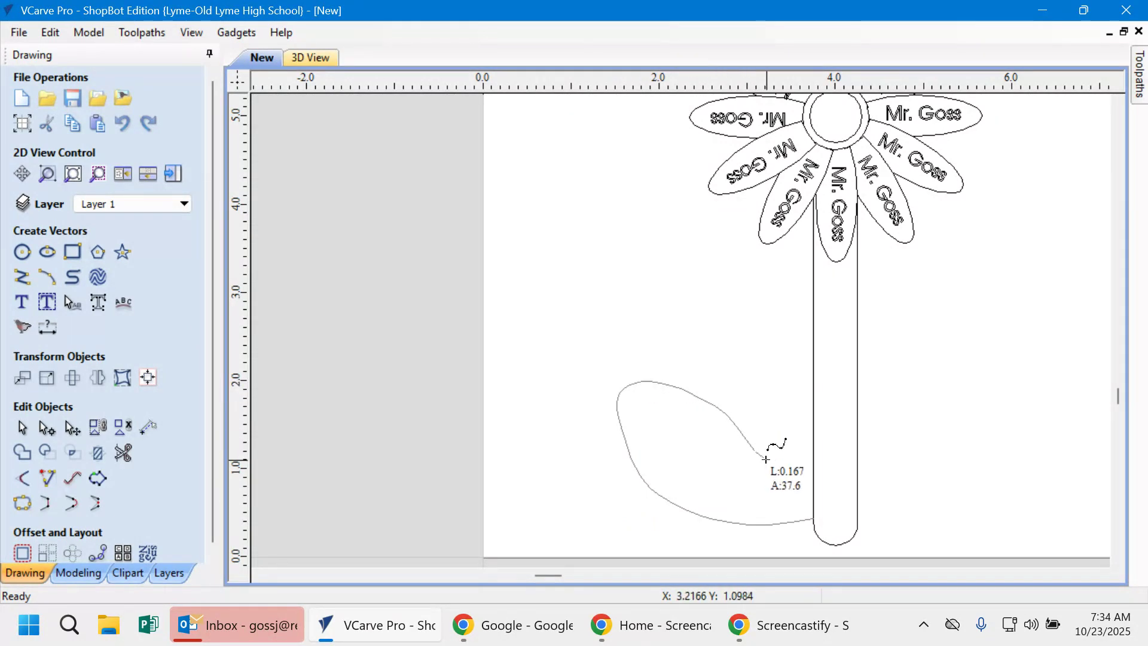
pyautogui.click(813, 499)
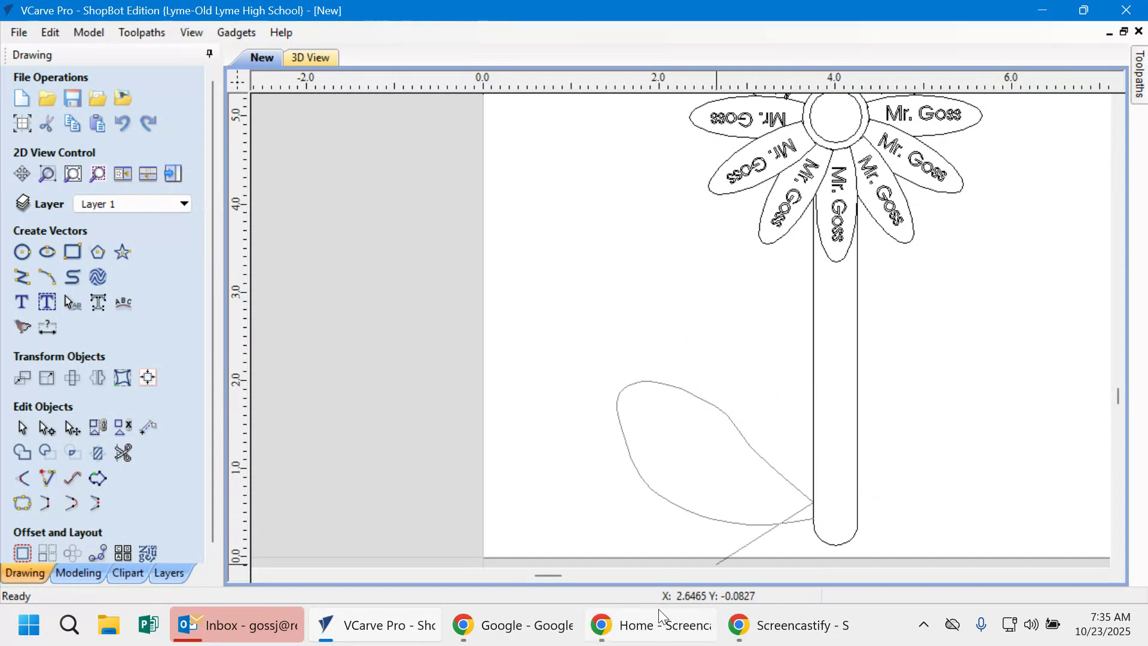
pyautogui.press('Escape')
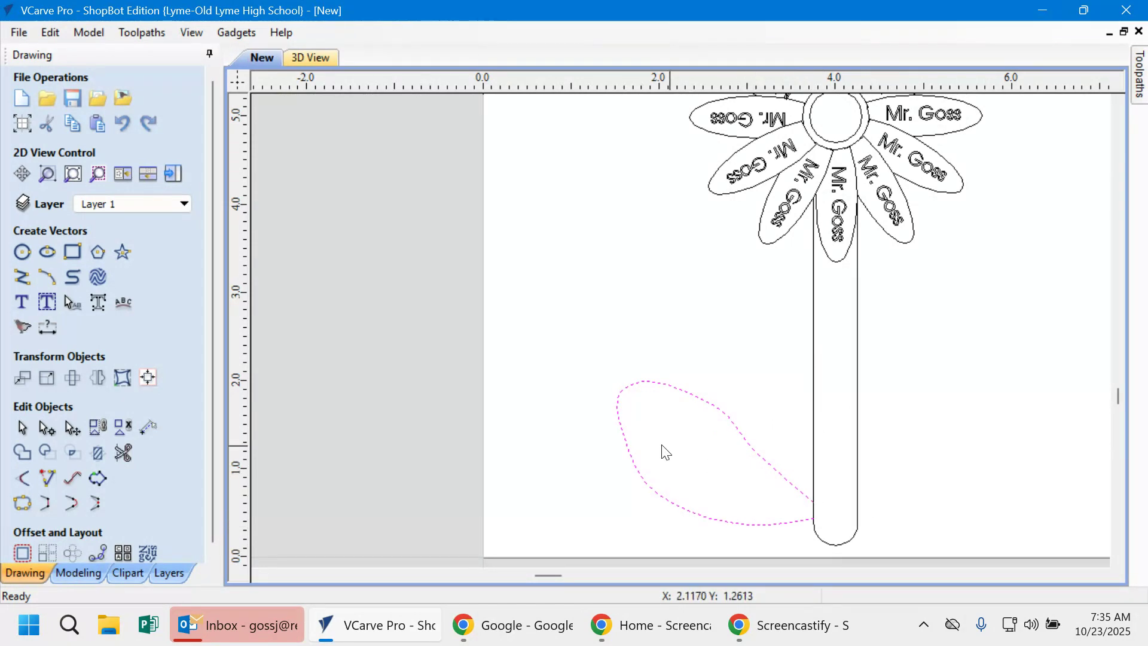
# Step: Copy and paste the leaf, and move the duplicate to the right side of the stem
pyautogui.rightClick(734, 430)
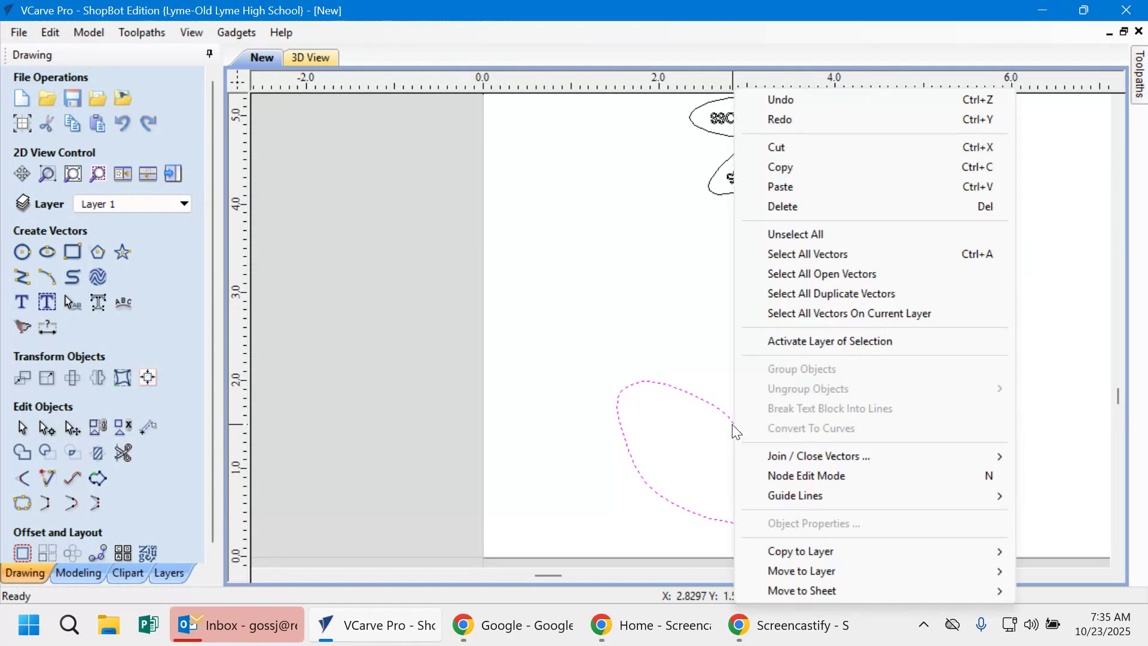
pyautogui.click(779, 167)
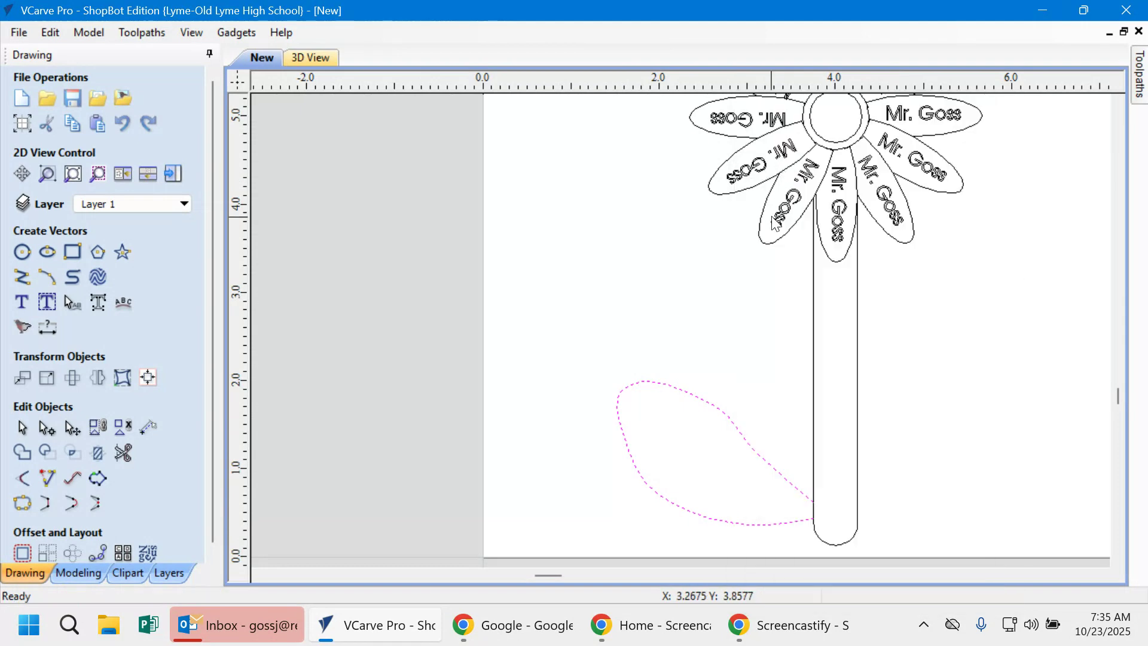
pyautogui.rightClick(767, 397)
pyautogui.click(833, 187)
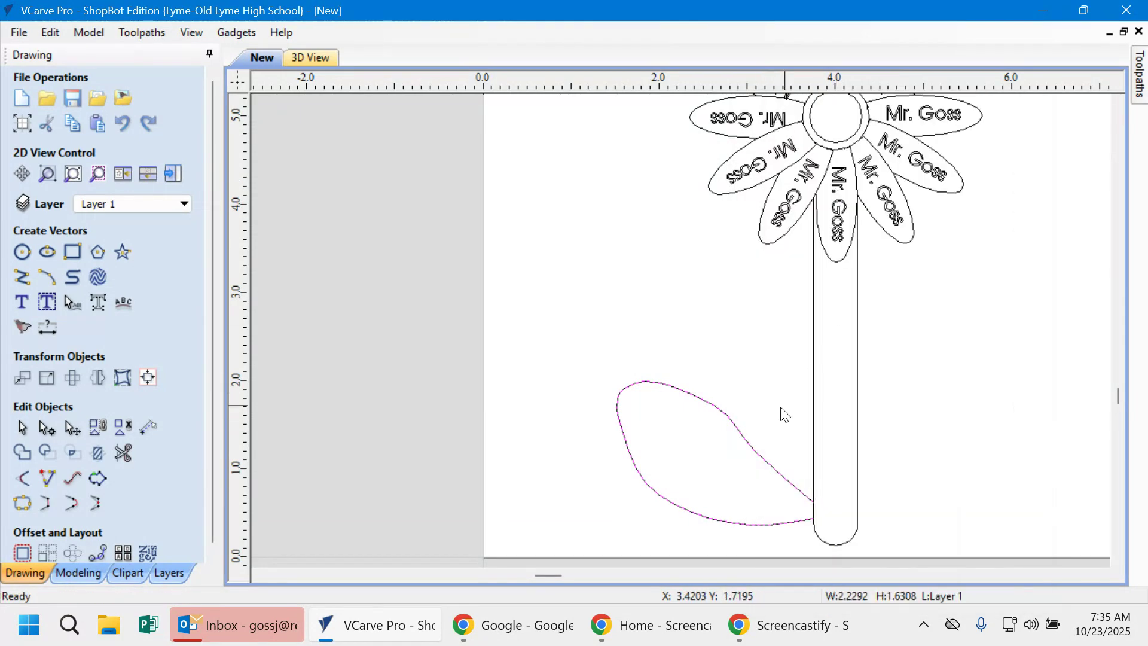
pyautogui.moveTo(741, 439); pyautogui.dragTo(998, 408)
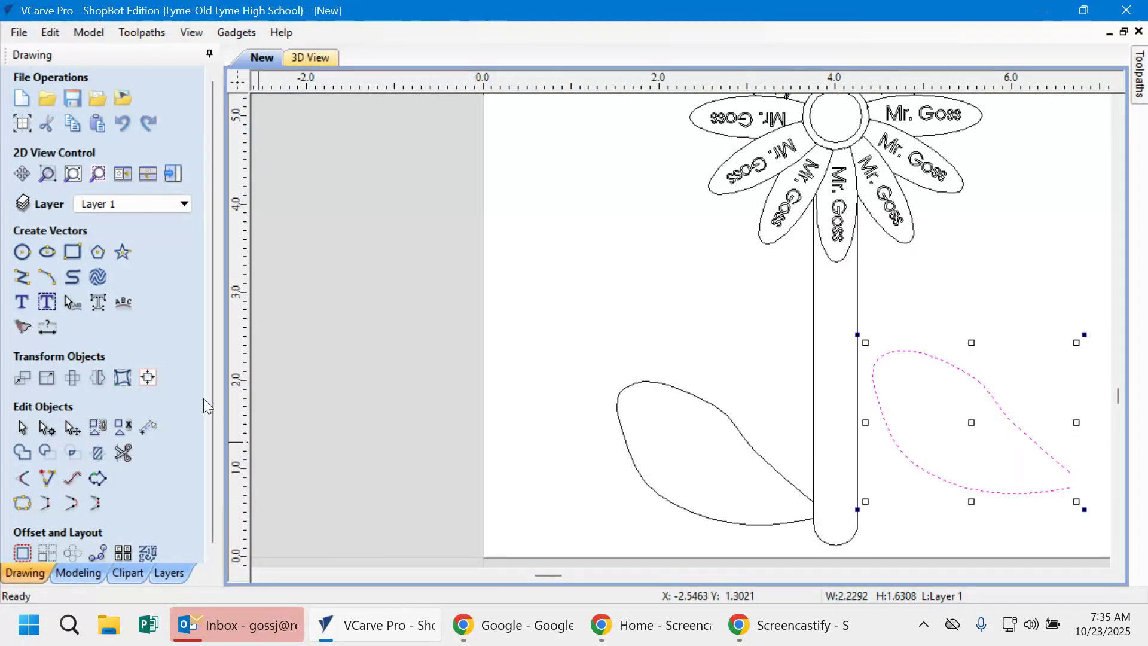
# Step: Mirror the duplicated leaf to the right so that its open end faces the stem
pyautogui.scroll(-1, 211, 397)
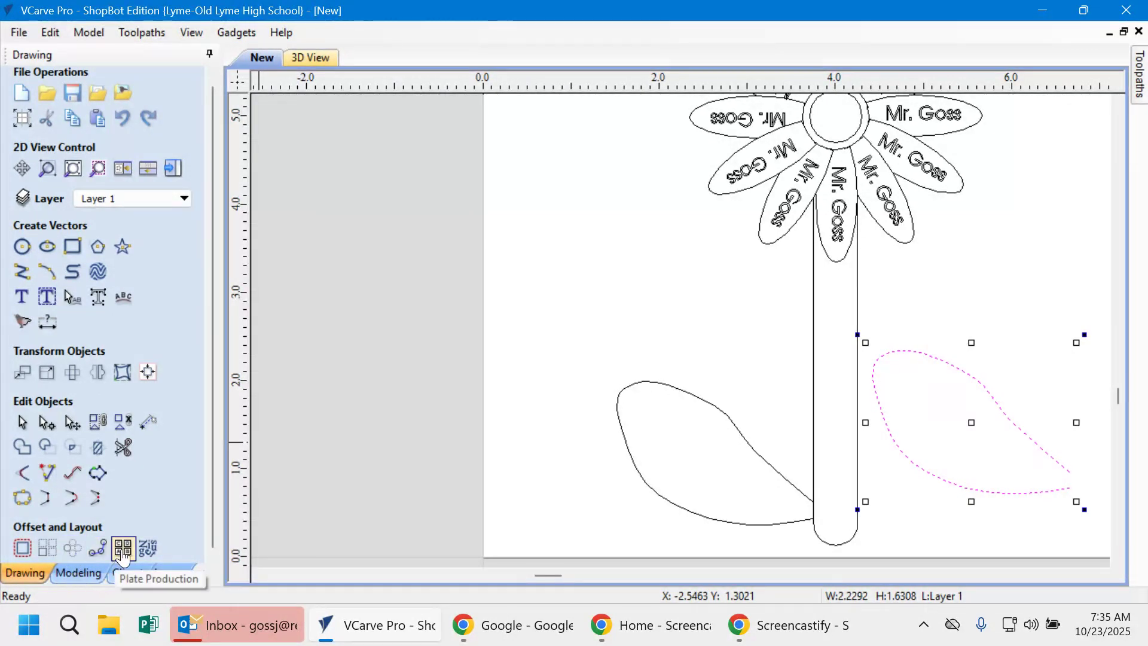
pyautogui.click(99, 374)
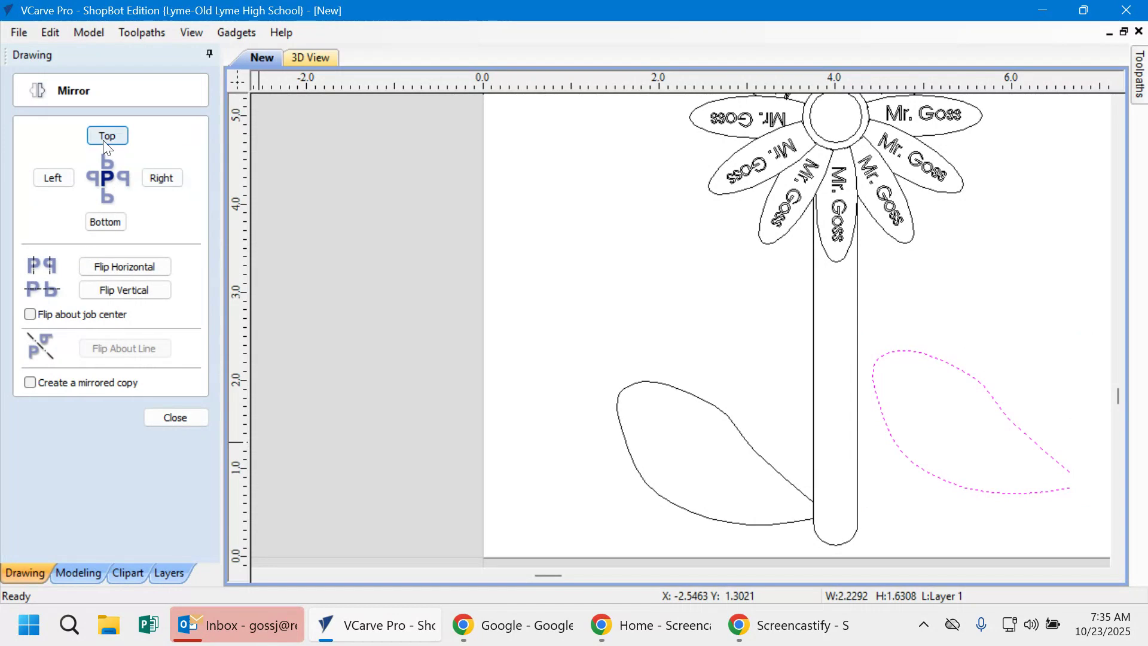
pyautogui.click(159, 180)
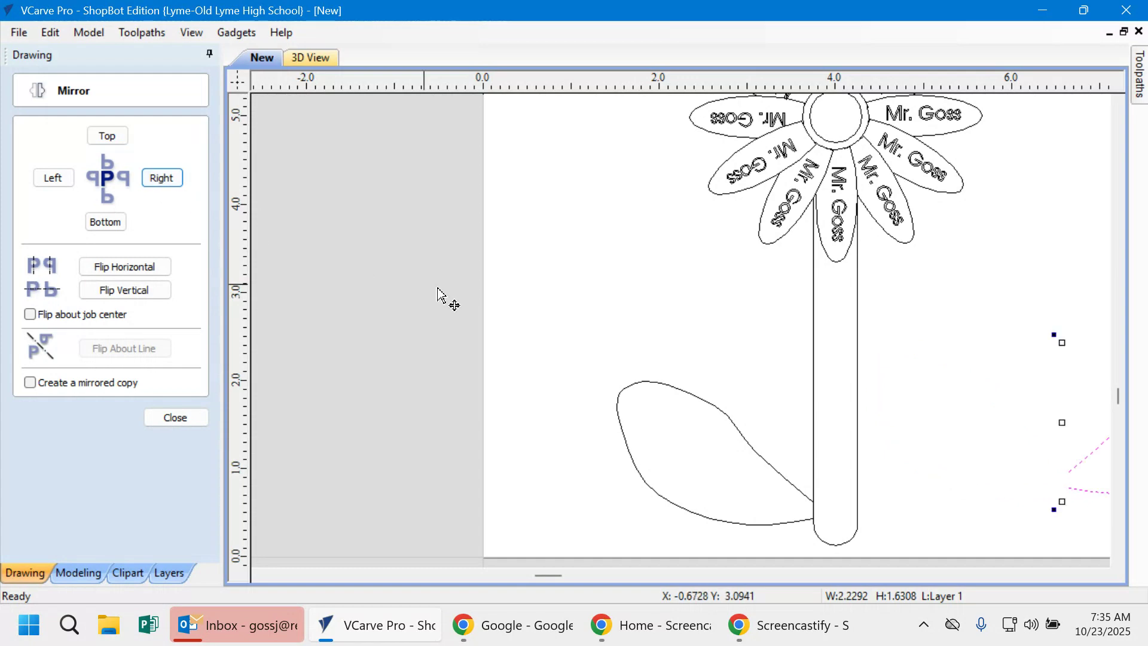
pyautogui.click(187, 422)
# Step: Move the mirrored leaf against the stem so its open ends slightly cross the right edge, higher than the left leaf
pyautogui.scroll(-2, 970, 473)
pyautogui.scroll(-2, 971, 472)
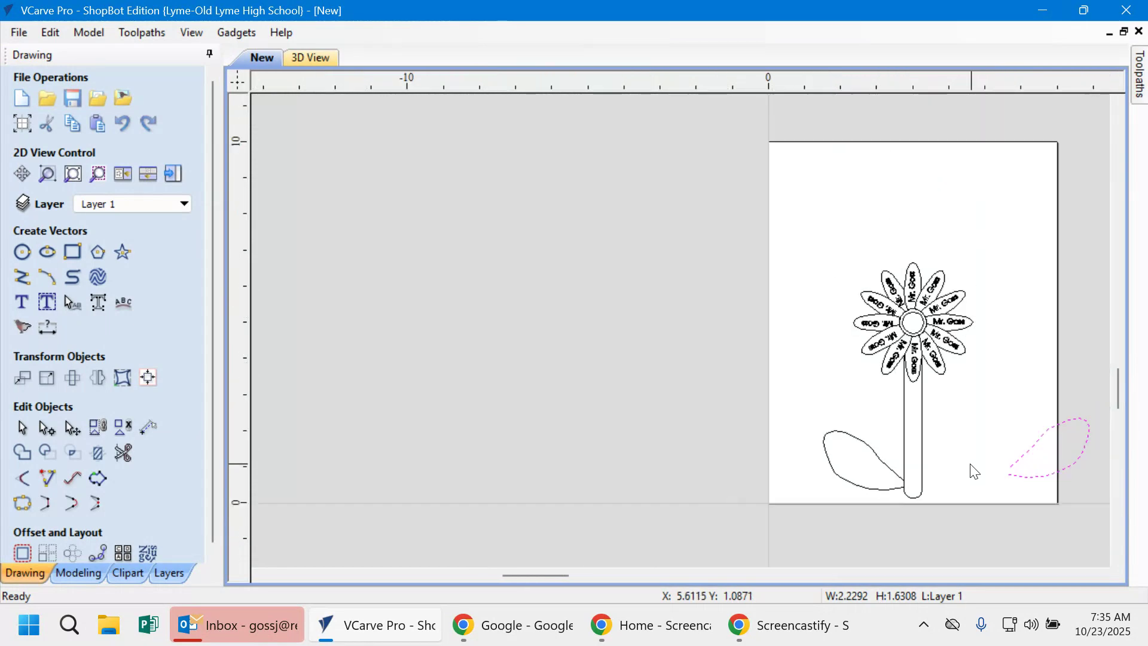
pyautogui.click(1036, 446)
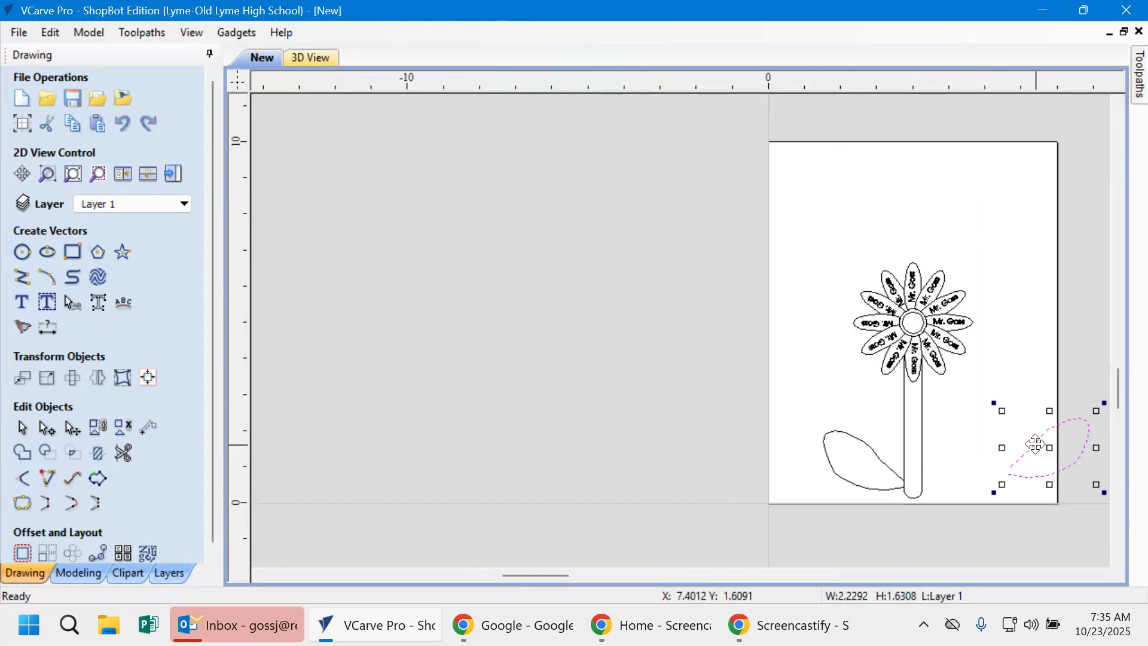
pyautogui.moveTo(1036, 445); pyautogui.dragTo(946, 423)
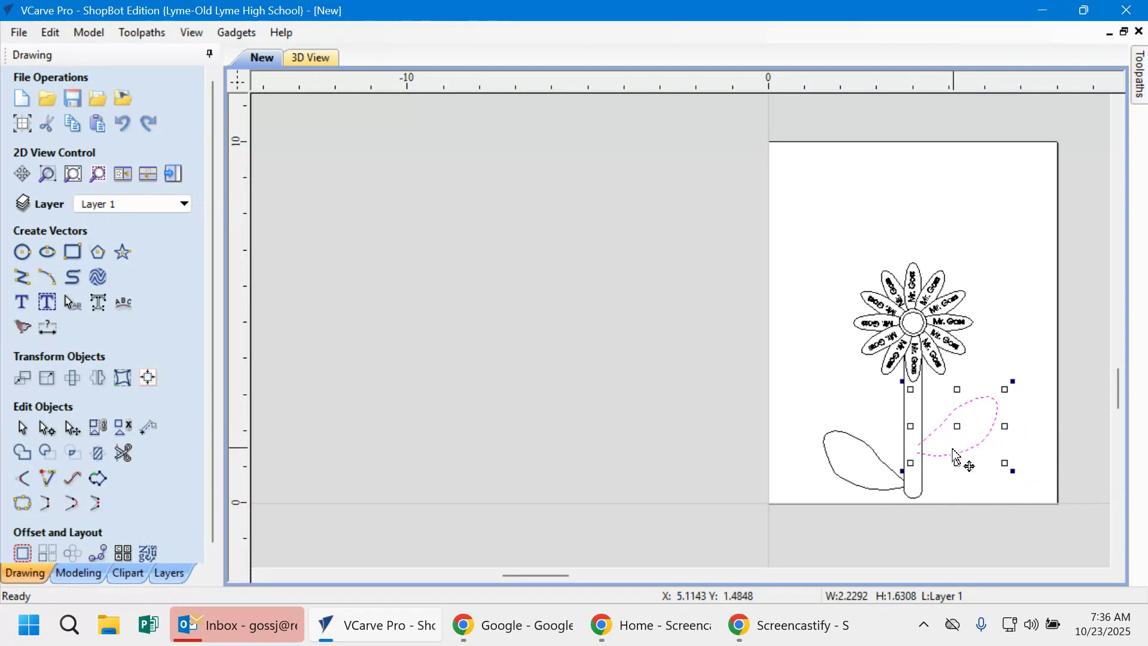
pyautogui.click(1028, 448)
# Step: Trim both ends of the right leaf that extend inside the stem with Interactive Vector Trim
pyautogui.scroll(4, 922, 464)
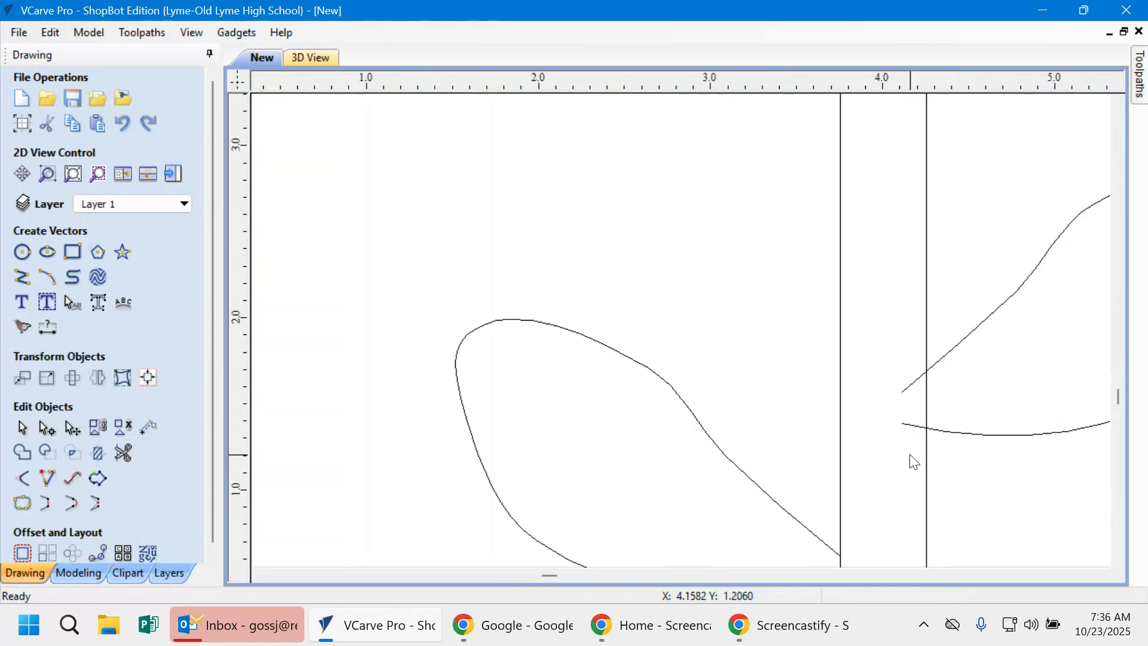
pyautogui.click(124, 455)
pyautogui.click(917, 383)
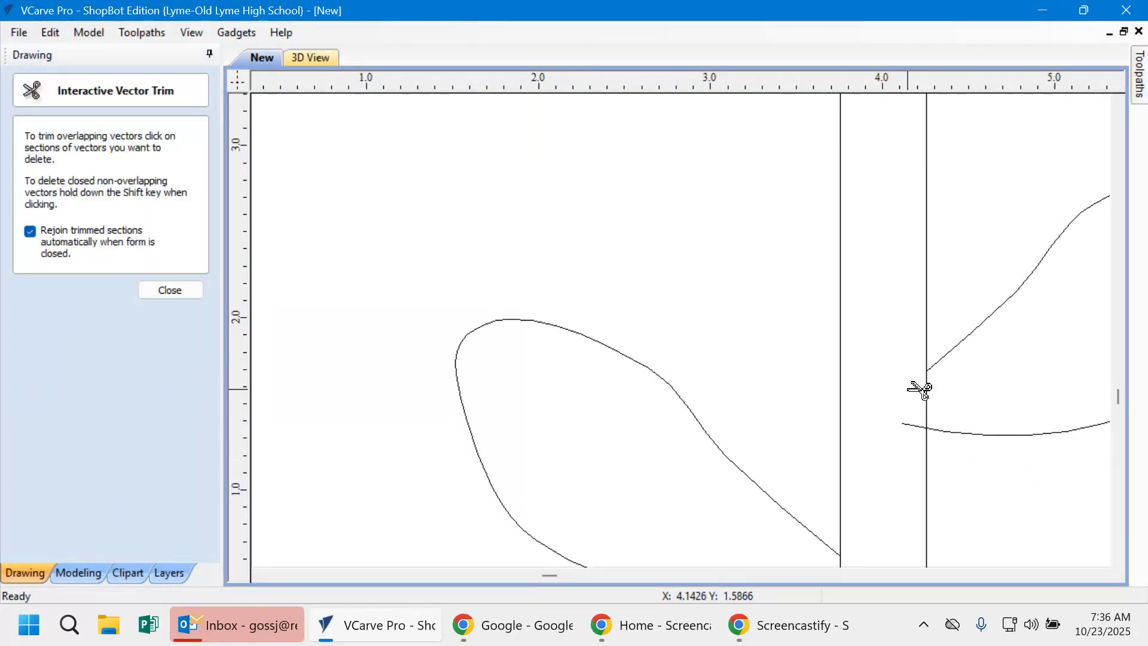
pyautogui.click(917, 425)
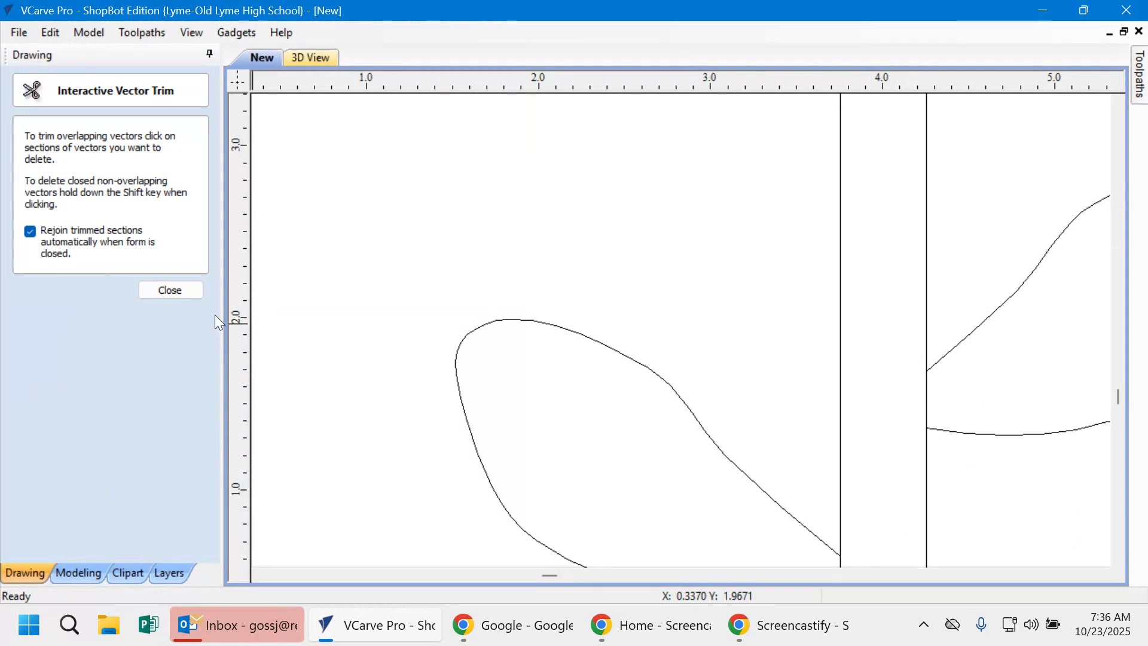
pyautogui.click(179, 291)
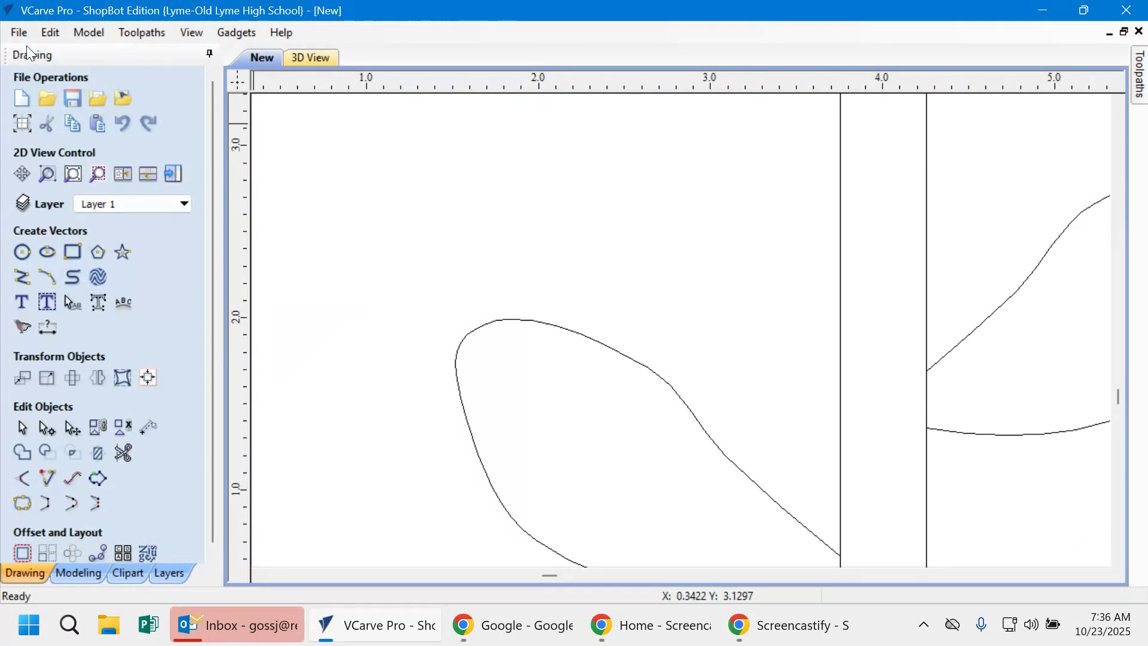
pyautogui.click(14, 33)
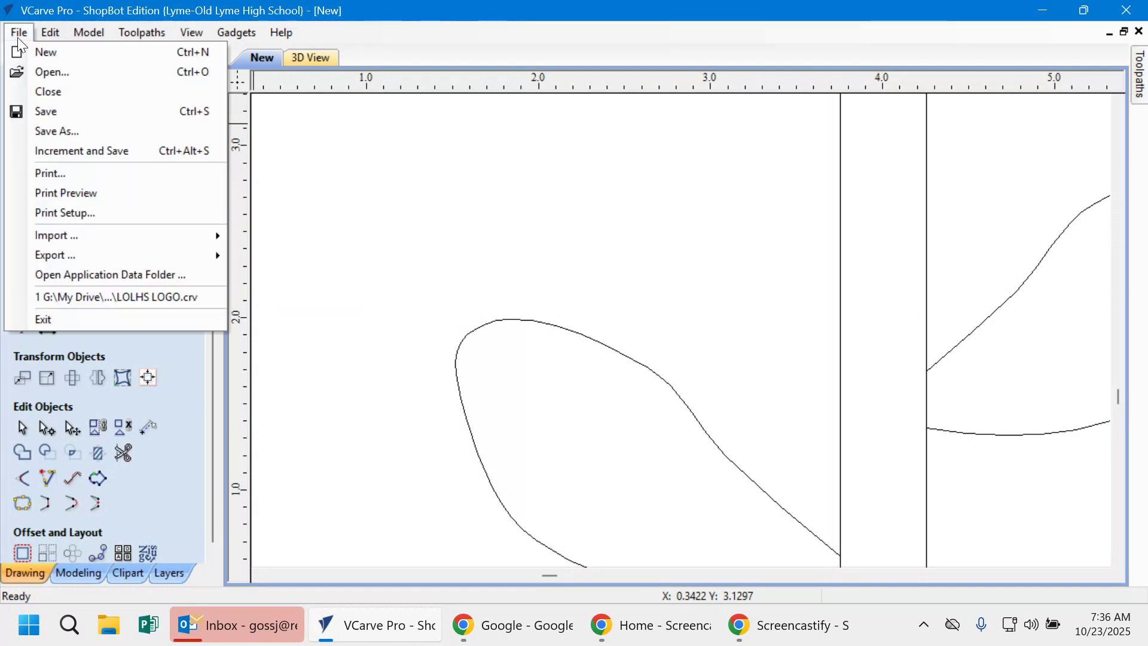
pyautogui.click(52, 132)
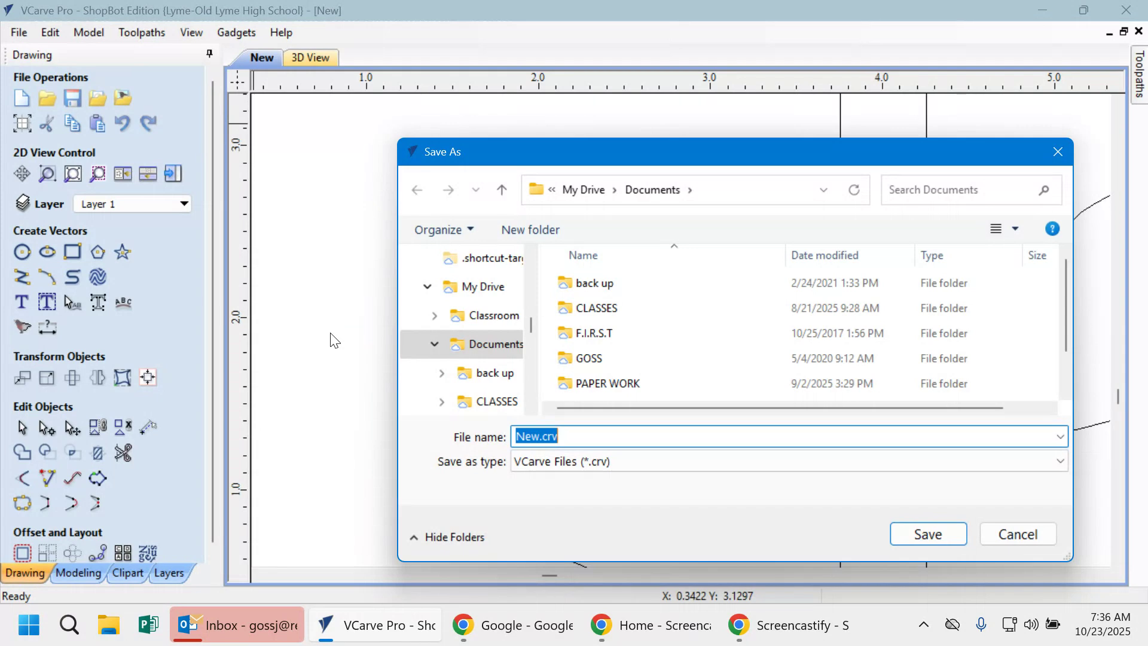
pyautogui.click(1029, 540)
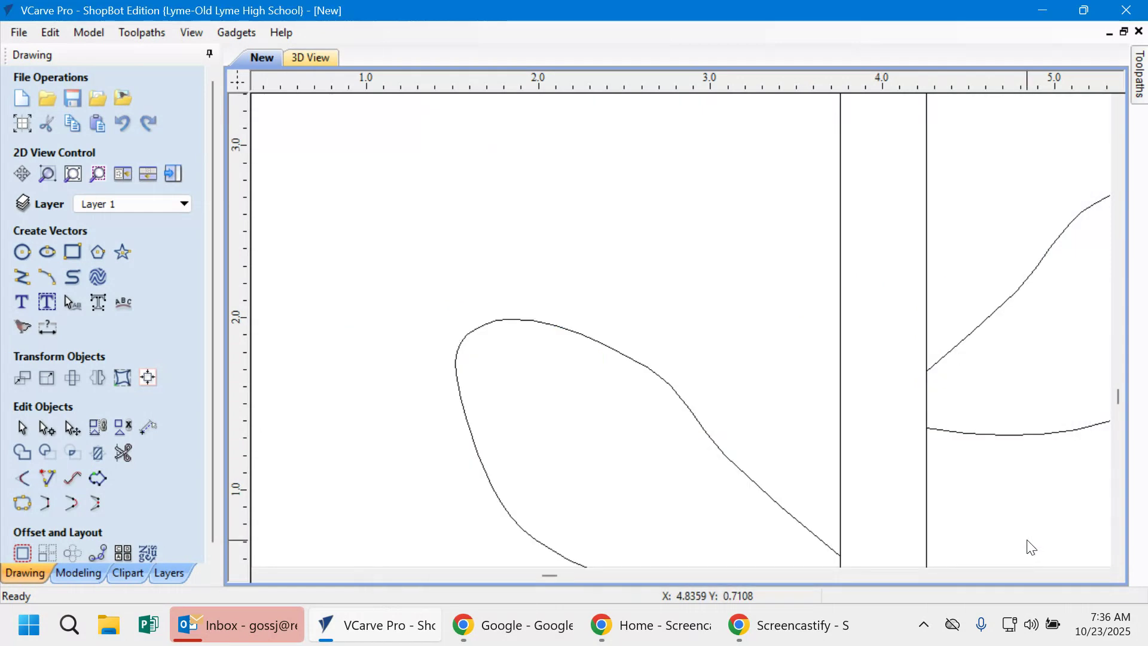
pyautogui.click(652, 625)
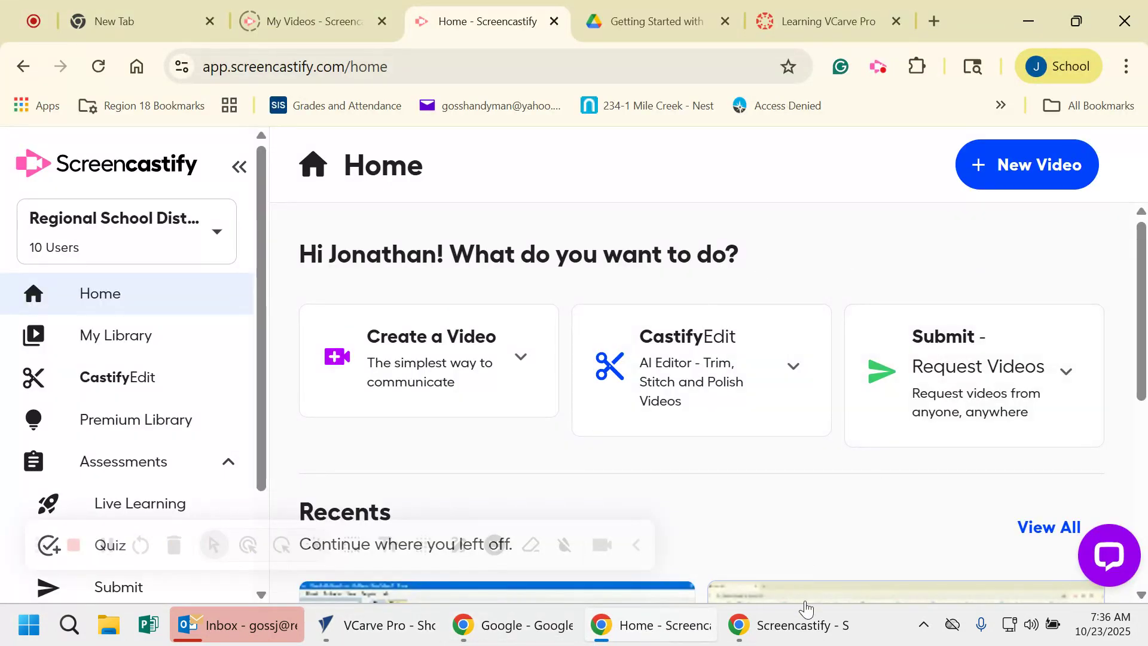